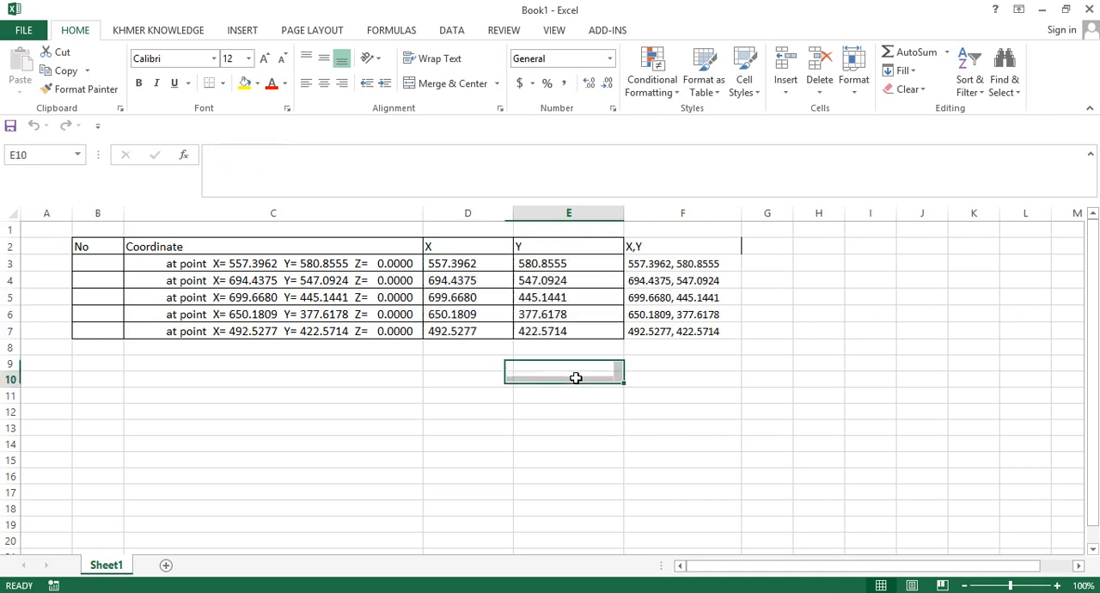
# - Highlight the X and Y coordinate values in cells D3:E7 for review
pyautogui.click(897, 315)
pyautogui.moveTo(448, 268); pyautogui.dragTo(555, 328)
pyautogui.click(857, 290)
pyautogui.moveTo(471, 265); pyautogui.dragTo(550, 328)
pyautogui.click(816, 363)
pyautogui.moveTo(474, 266); pyautogui.dragTo(567, 331)
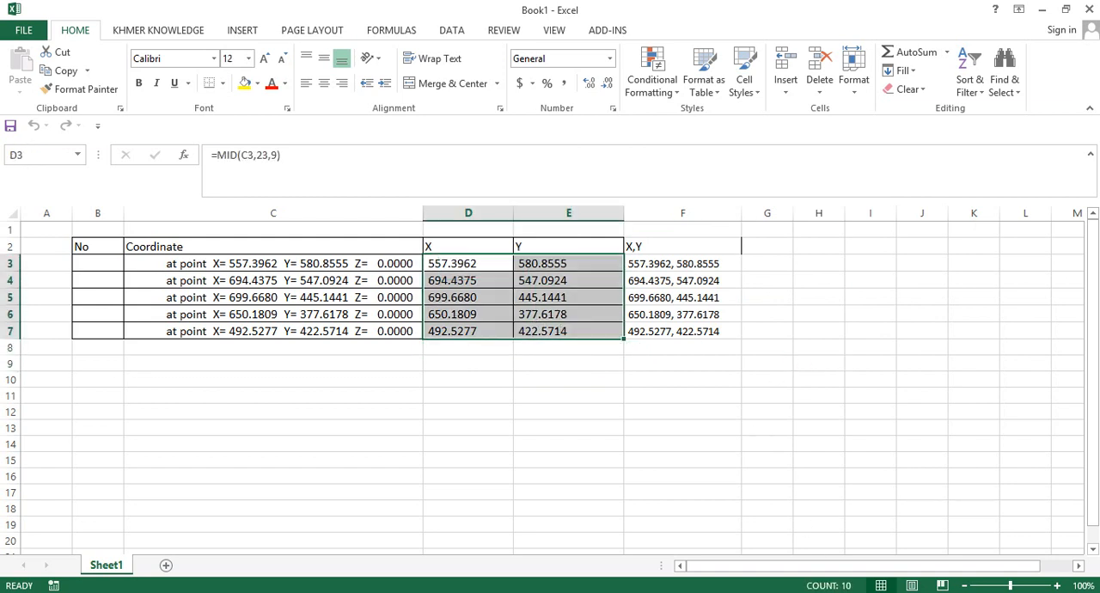
# - Switch to AutoCAD and attach the desktop image 2019-07-13_113737 in the empty drawing area
pyautogui.click(550, 592)
pyautogui.write('im')
pyautogui.click(530, 270)
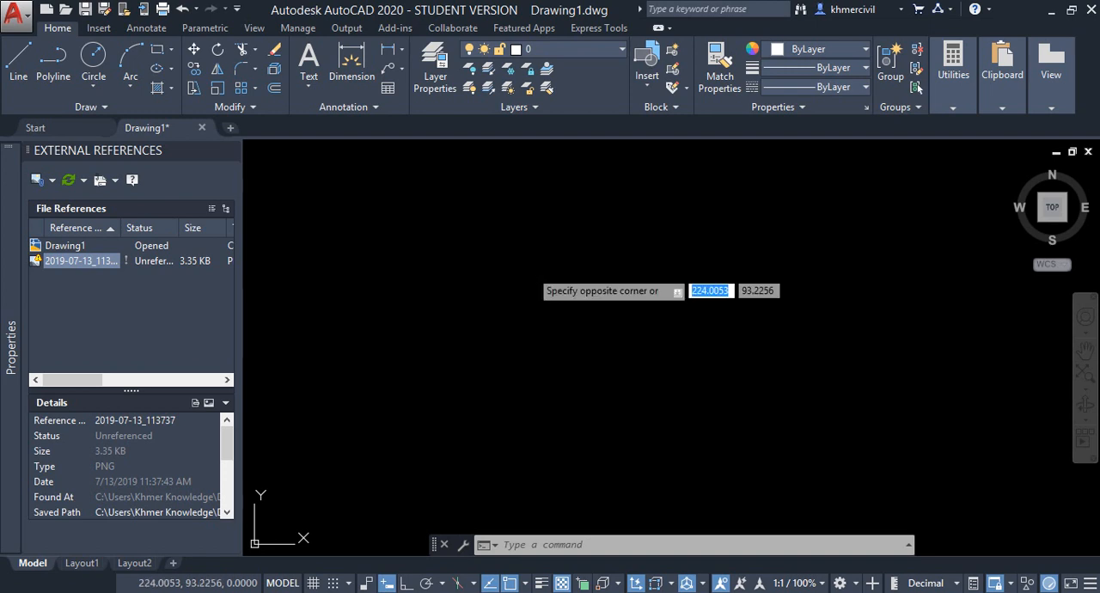
pyautogui.click(531, 270)
pyautogui.click(37, 182)
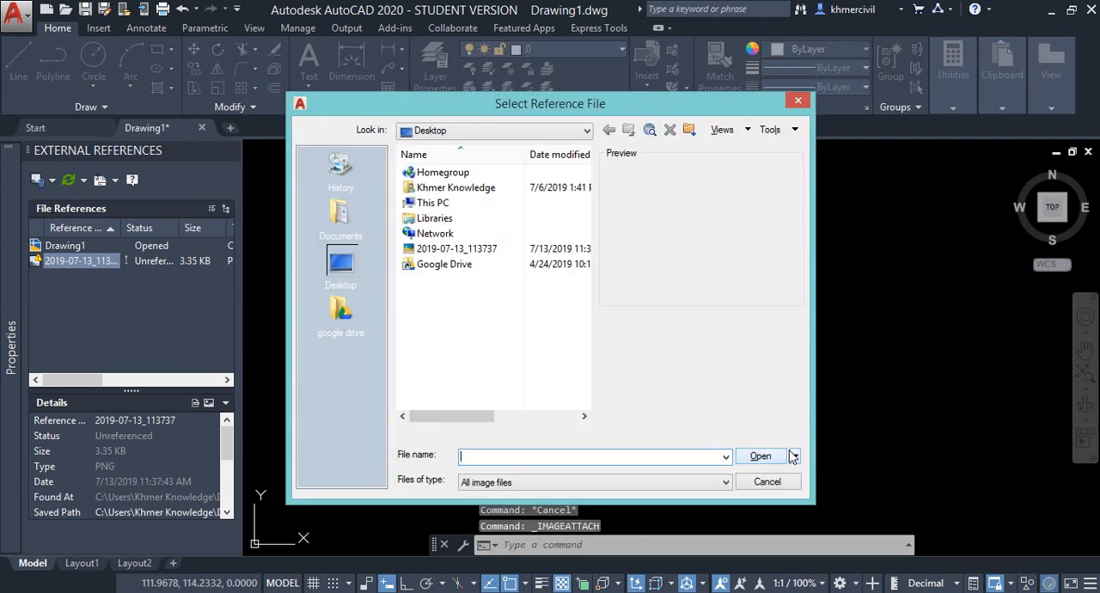
pyautogui.click(446, 249)
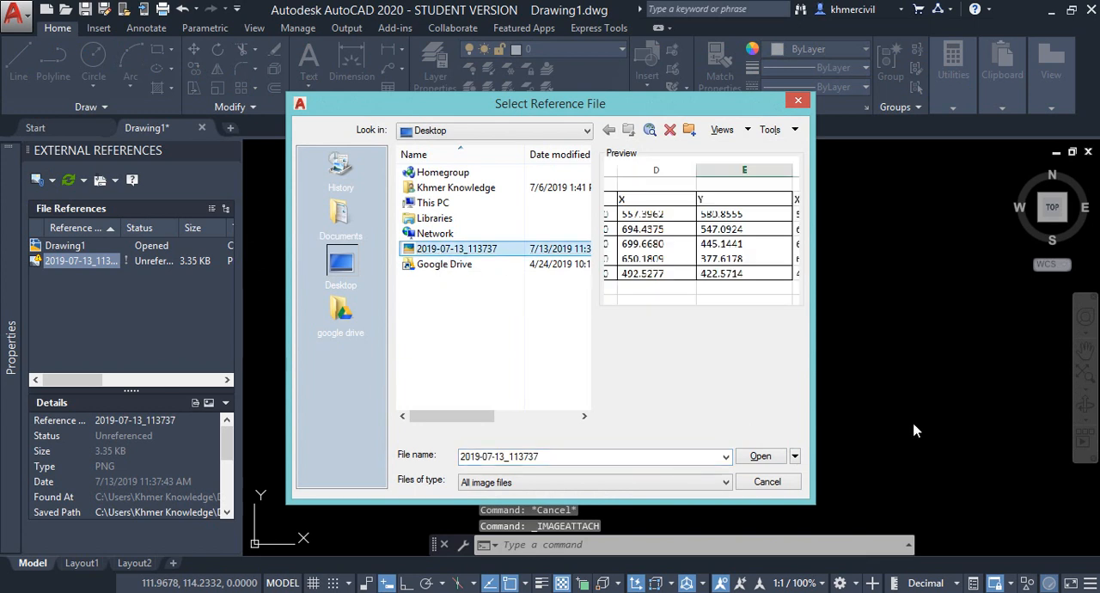
pyautogui.click(760, 457)
pyautogui.click(565, 420)
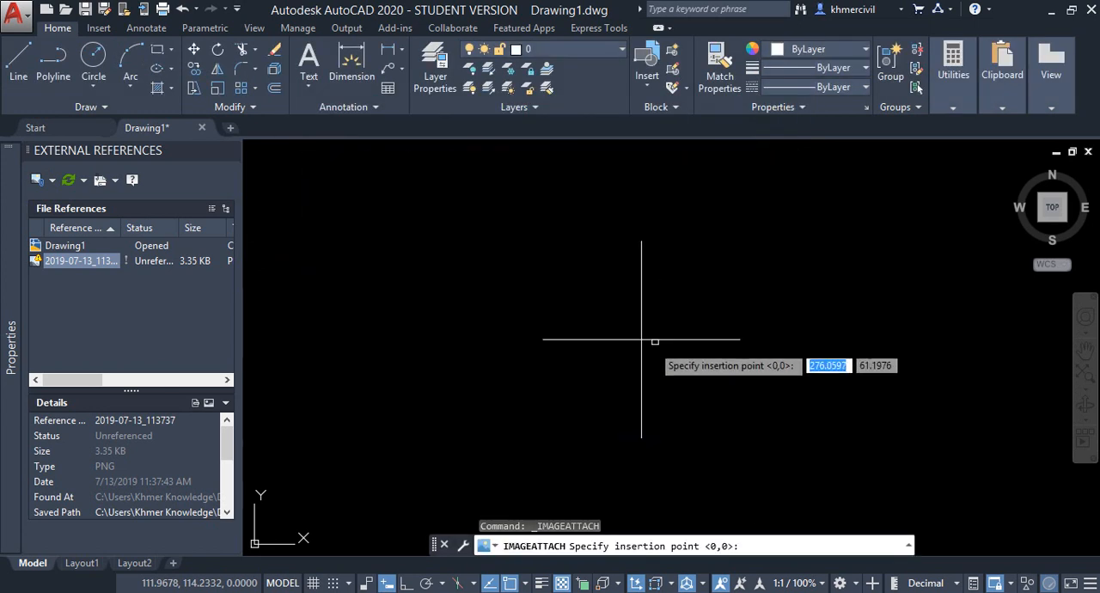
pyautogui.click(578, 319)
pyautogui.click(693, 376)
pyautogui.moveTo(693, 283); pyautogui.dragTo(525, 386, button='middle')
pyautogui.scroll(-5, 547, 376)
pyautogui.scroll(4, 554, 376)
pyautogui.write('l')
pyautogui.press('Return')
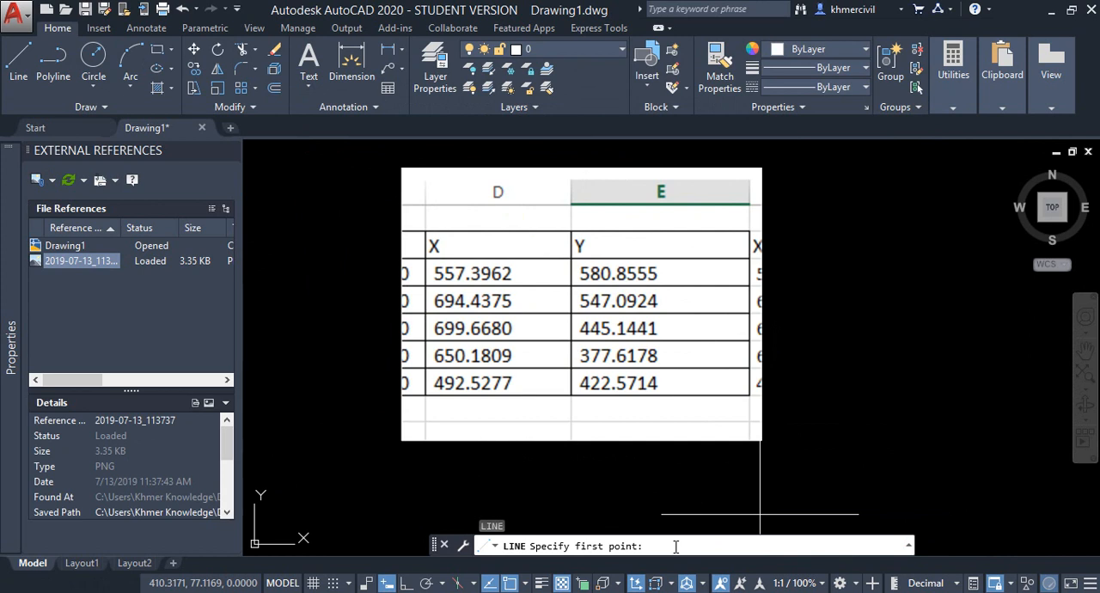
pyautogui.write('557')
pyautogui.write('.')
pyautogui.write('39')
pyautogui.write('62,')
pyautogui.write('8')
pyautogui.write('80.')
pyautogui.write('8555')
pyautogui.press('Return')
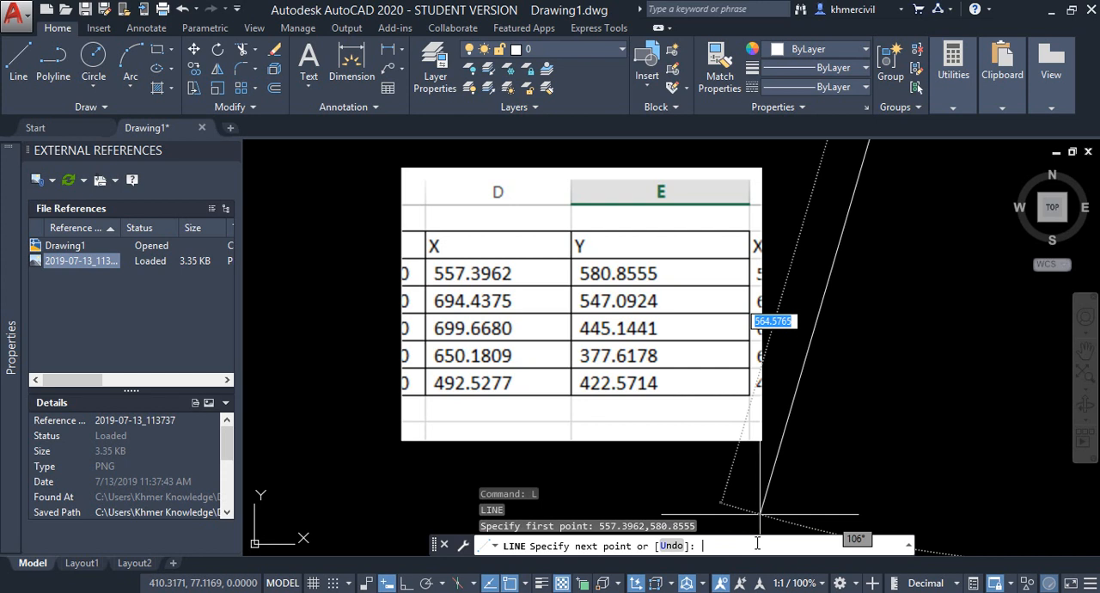
pyautogui.write('69.')
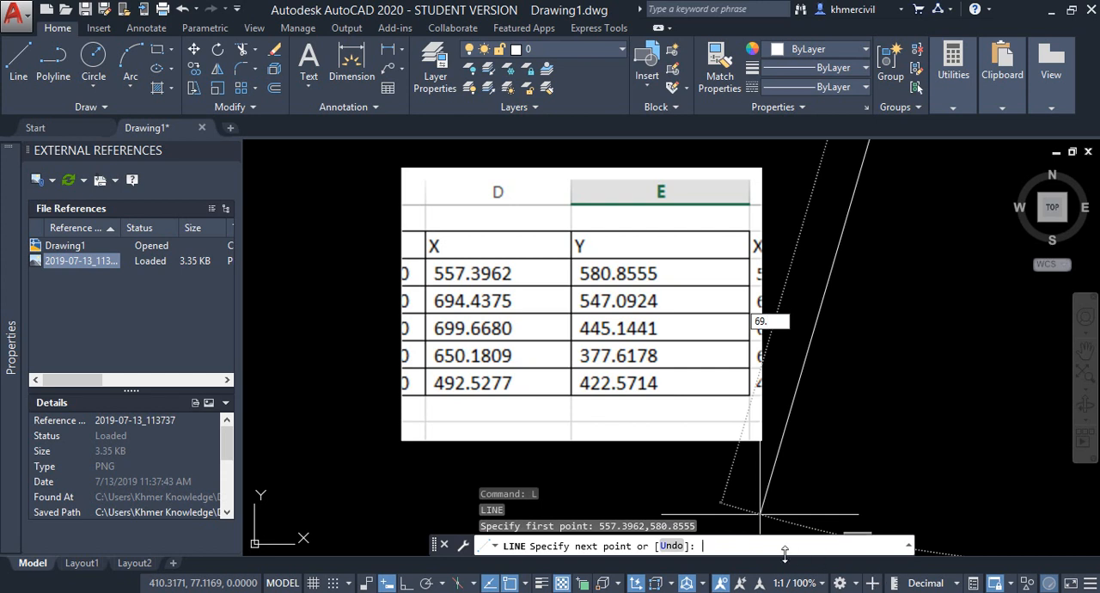
pyautogui.click(732, 546)
pyautogui.write('9')
pyautogui.press('Escape')
pyautogui.press('Return')
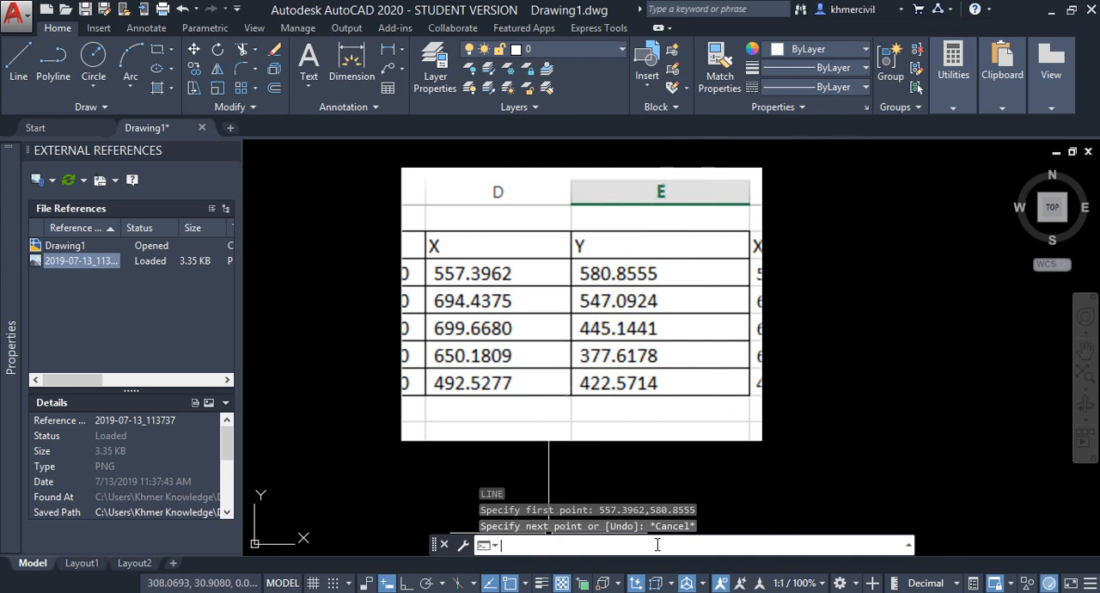
pyautogui.scroll(-4, 861, 374)
pyautogui.moveTo(853, 353); pyautogui.dragTo(603, 378, button='middle')
pyautogui.scroll(-6, 644, 333)
pyautogui.moveTo(727, 302); pyautogui.dragTo(554, 354, button='middle')
pyautogui.scroll(4, 537, 351)
pyautogui.moveTo(484, 385)
pyautogui.mouseDown(button='middle')
pyautogui.moveTo(572, 254)
pyautogui.moveTo(588, 259)
pyautogui.mouseUp(button='middle')
pyautogui.scroll(4, 613, 344)
pyautogui.moveTo(526, 397); pyautogui.dragTo(687, 316, button='middle')
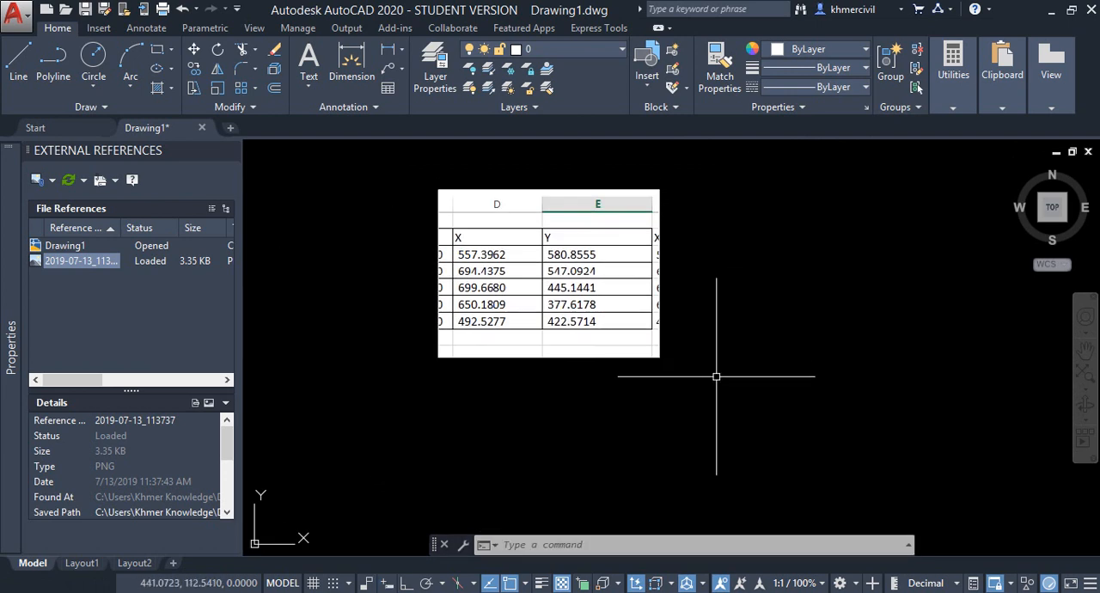
# - Start a line at the first table coordinate, 557.3962,580.8555, with the attached table in view
pyautogui.write('1')
pyautogui.press('Return')
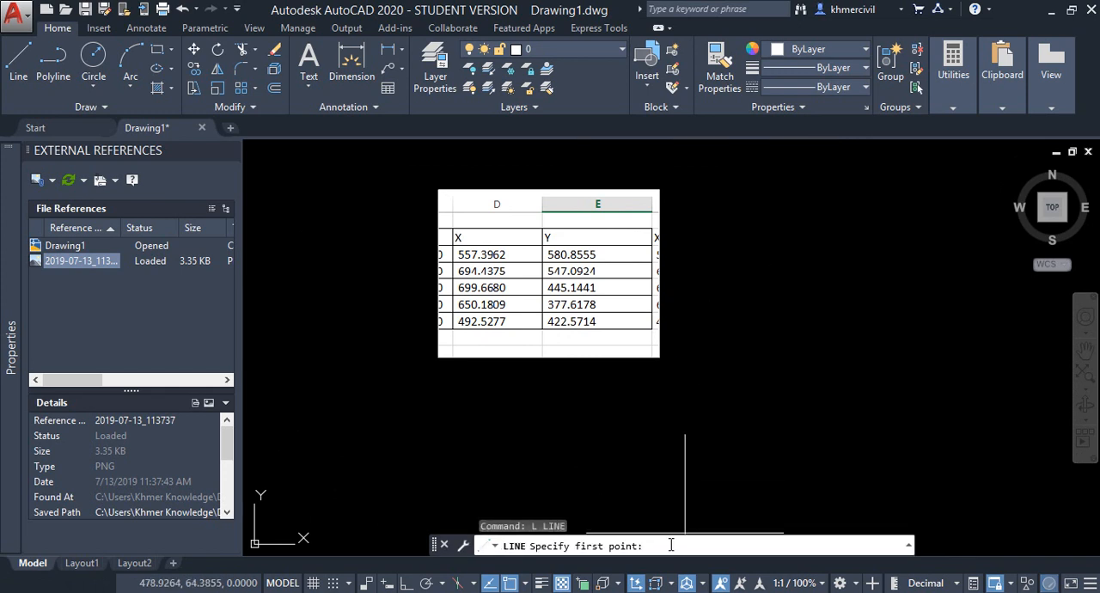
pyautogui.scroll(3, 427, 318)
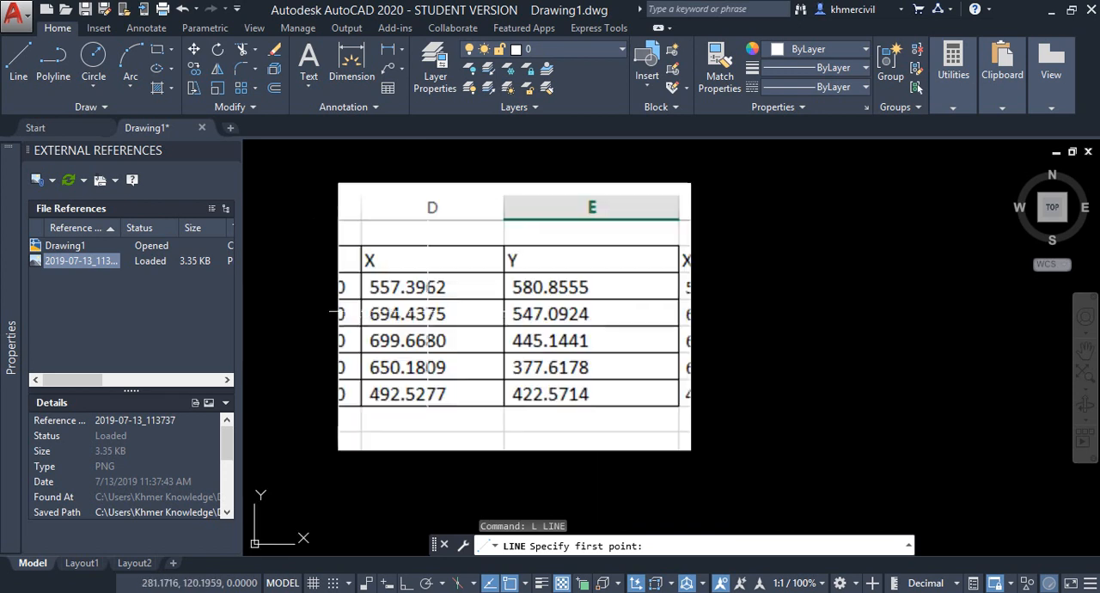
pyautogui.moveTo(428, 318); pyautogui.dragTo(445, 321, button='middle')
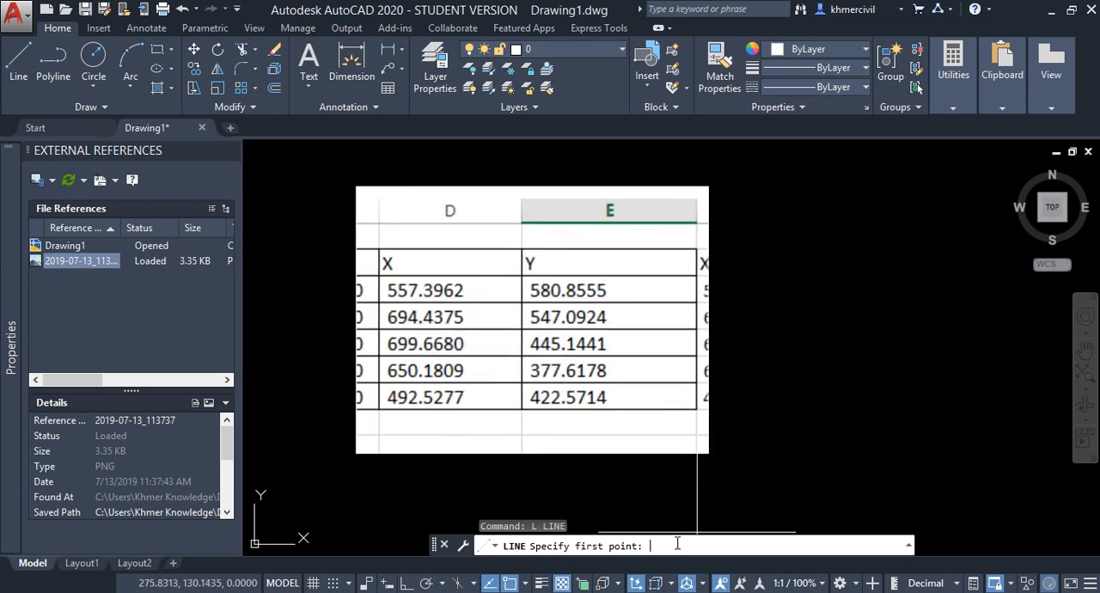
pyautogui.write('557.3962,580.8555')
pyautogui.press('Return')
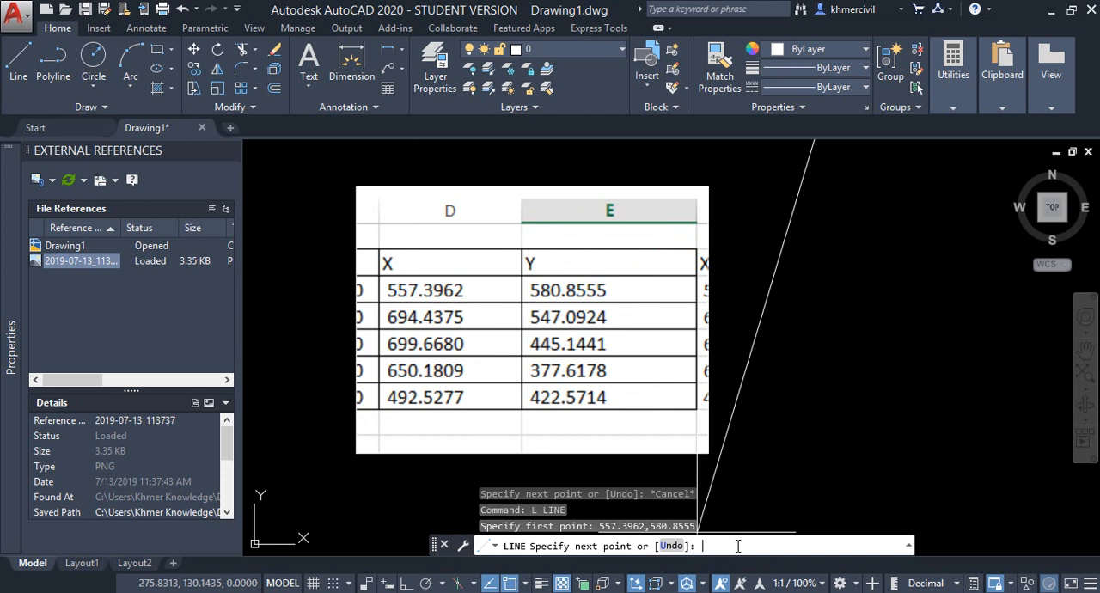
# - Continue the line to the second table coordinate, 694.4375,547.0924
pyautogui.write('694.4375,547.0924')
pyautogui.press('Return')
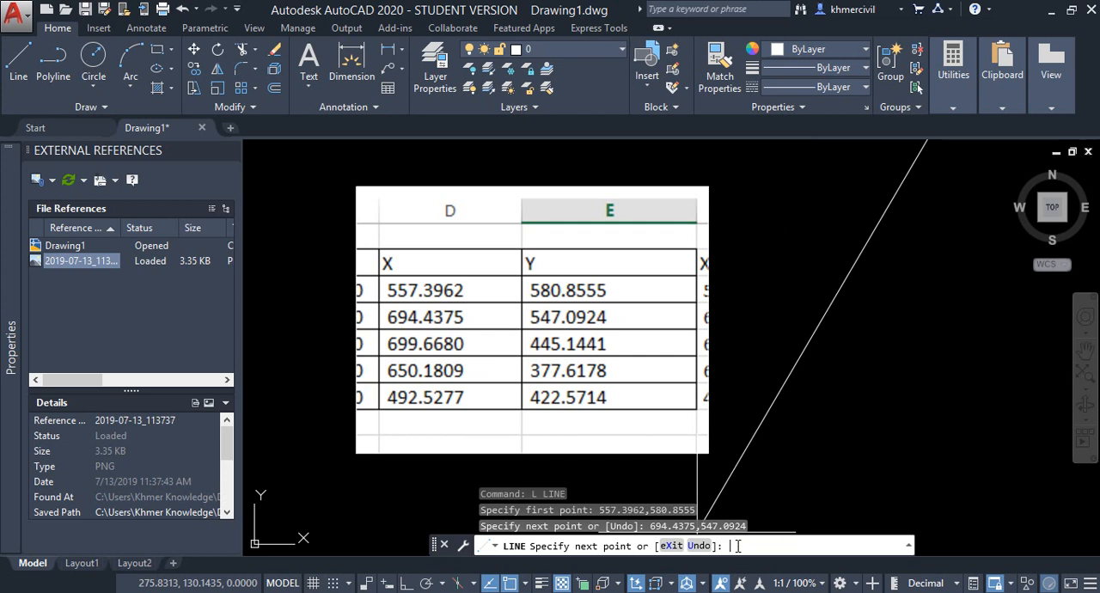
# - Continue the line to the third table coordinate, 699.6680,445.1441
pyautogui.write('699.6680,445.1441')
pyautogui.press('Return')
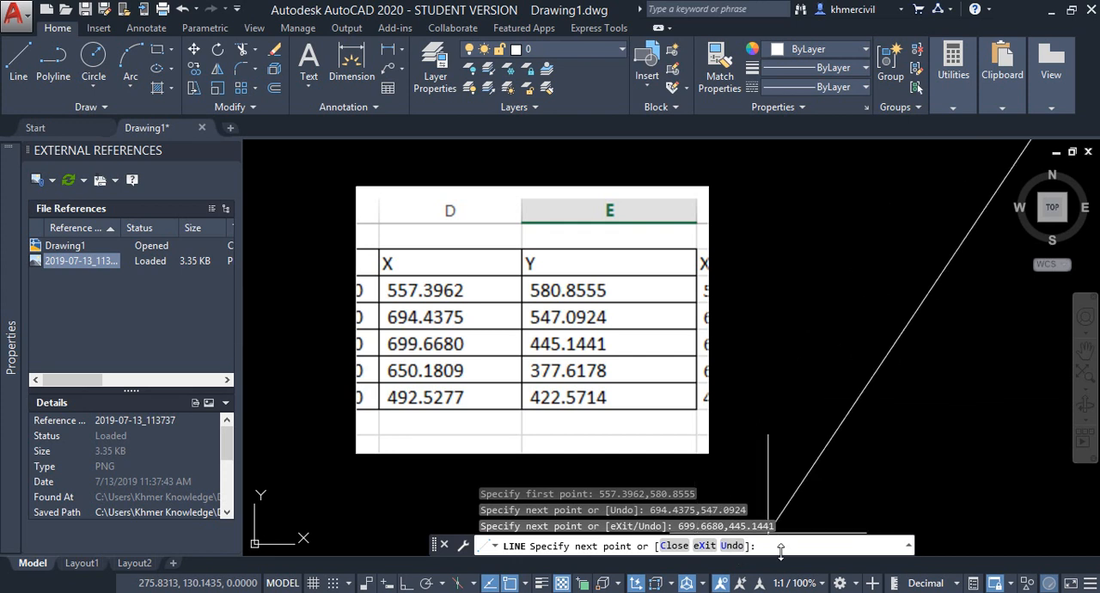
# - Continue the line to the fourth table coordinate, 650.1809,377.6178
pyautogui.write('650.1809')
pyautogui.write(',377.6178')
pyautogui.press('Return')
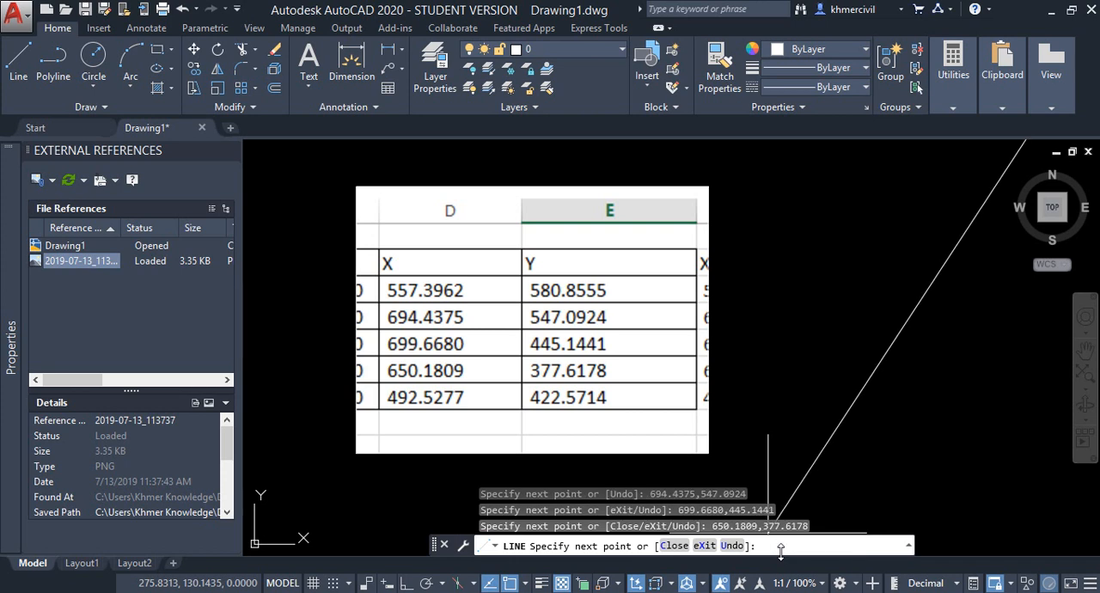
# - Continue the line to 492.5277,422.4714 and close the outline back to its starting point
pyautogui.write('492.52')
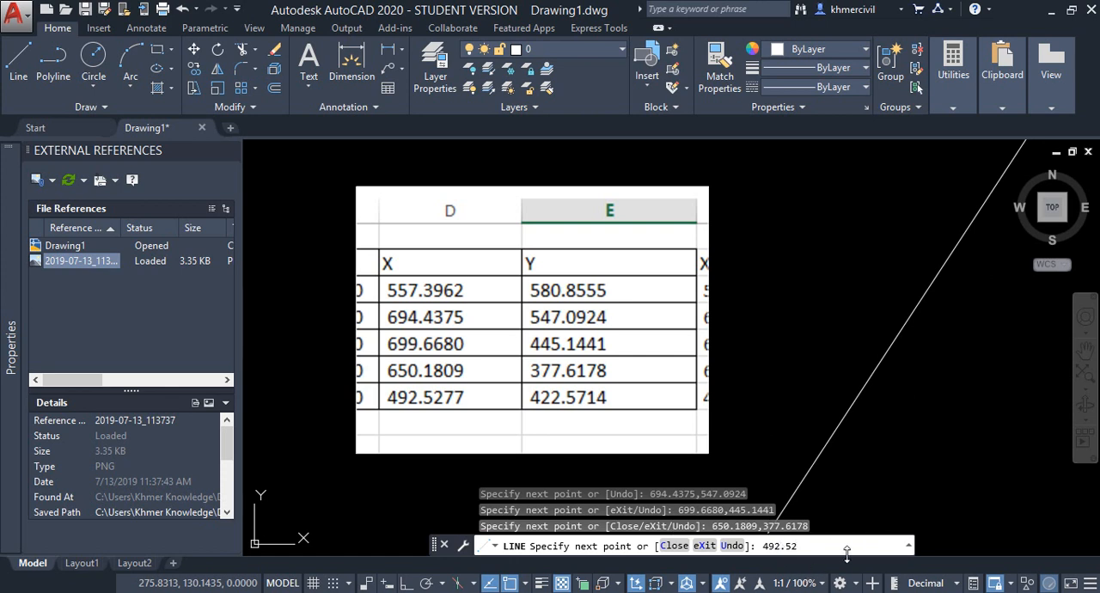
pyautogui.write('77')
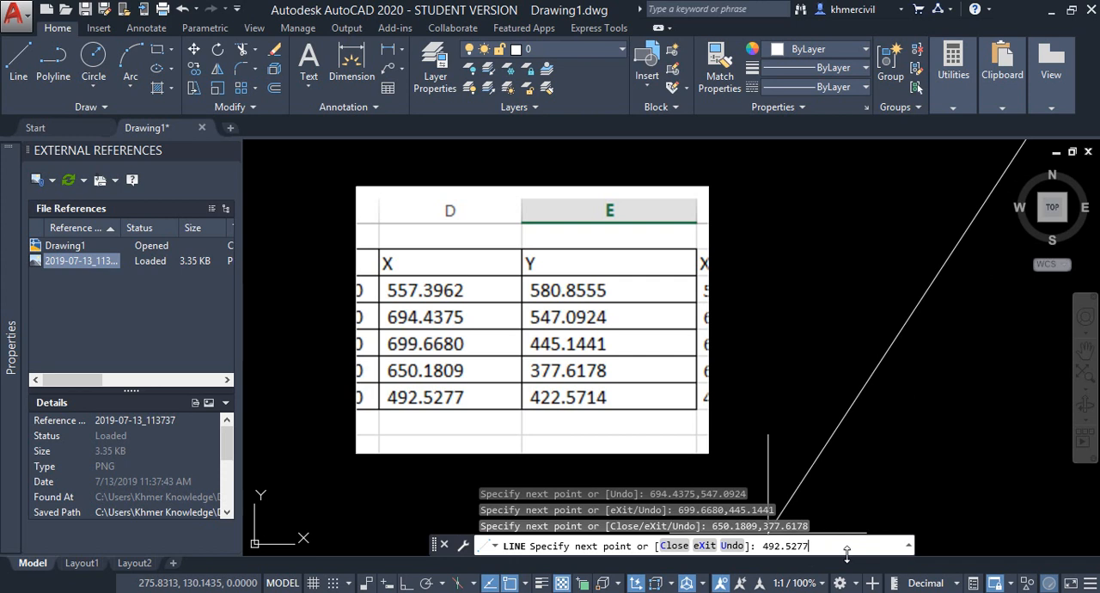
pyautogui.write(',422.')
pyautogui.write('473')
pyautogui.write('4714')
pyautogui.press('Return')
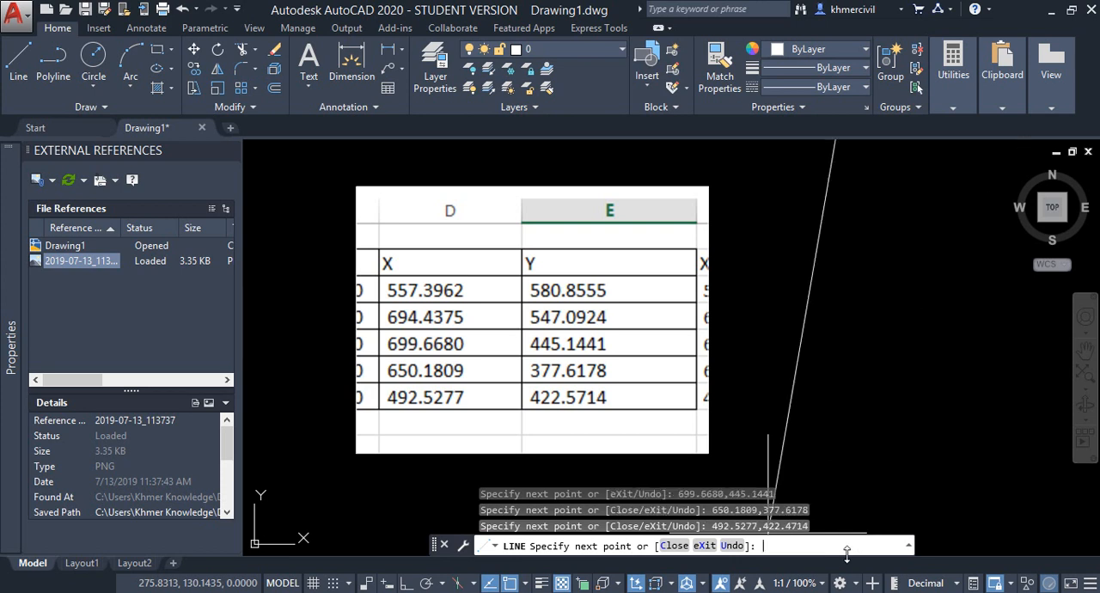
pyautogui.write('c')
pyautogui.press('Return')
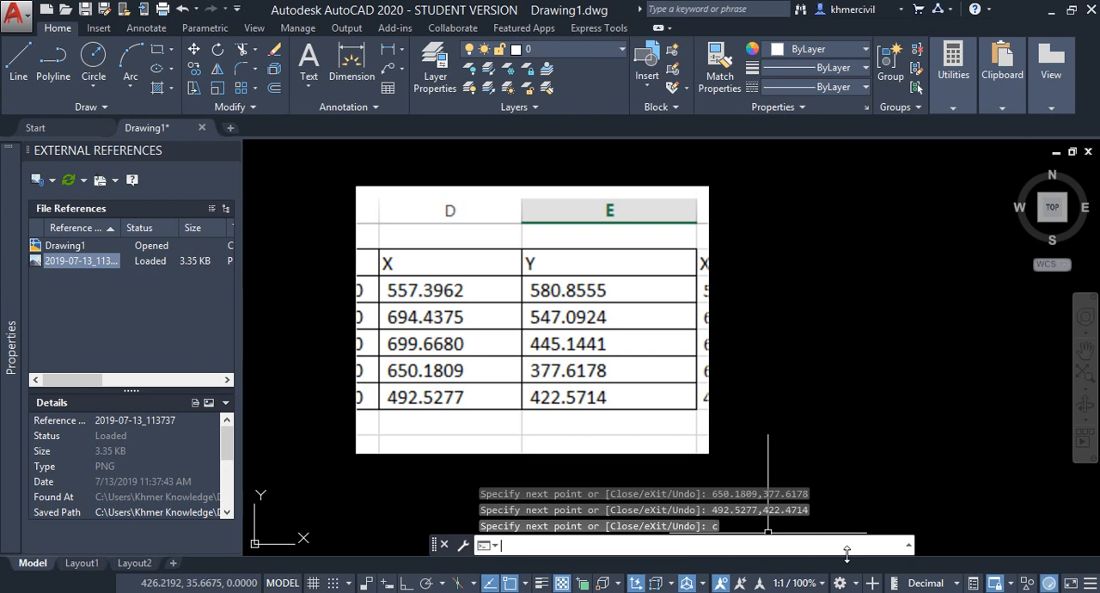
# - Examine the closed five-sided outline and its position relative to the attached table image
pyautogui.scroll(-5, 927, 360)
pyautogui.moveTo(875, 336); pyautogui.dragTo(656, 377, button='middle')
pyautogui.moveTo(820, 187)
pyautogui.mouseDown(button='middle')
pyautogui.moveTo(742, 177)
pyautogui.moveTo(715, 227)
pyautogui.mouseUp(button='middle')
pyautogui.scroll(2, 739, 175)
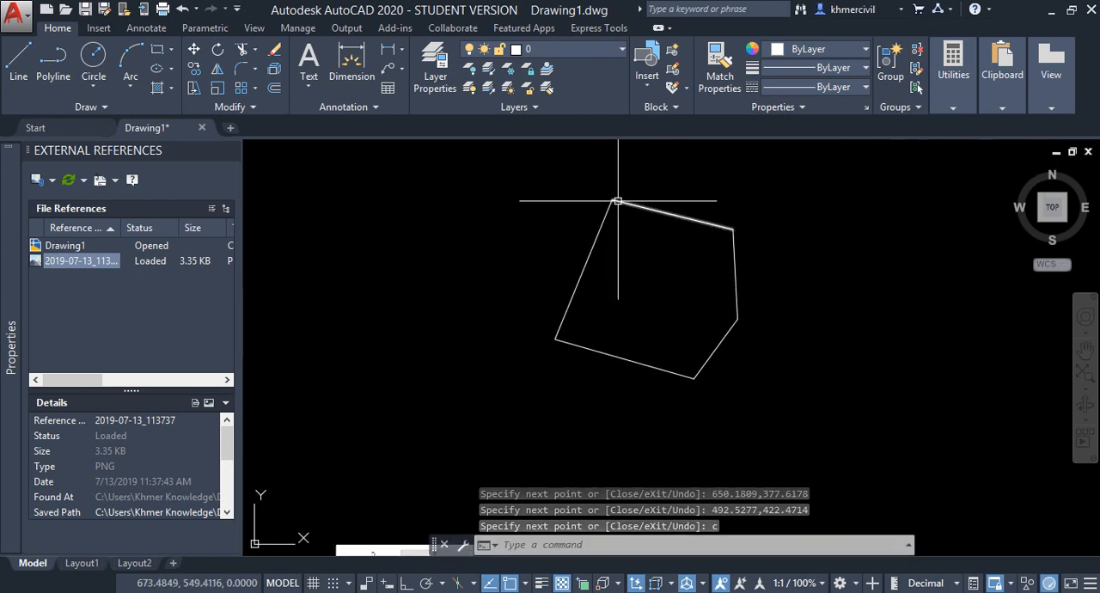
pyautogui.scroll(-2, 650, 216)
pyautogui.scroll(4, 621, 199)
pyautogui.moveTo(664, 177); pyautogui.dragTo(628, 184, button='middle')
pyautogui.scroll(4, 616, 189)
pyautogui.scroll(-6, 611, 212)
pyautogui.scroll(-2, 687, 219)
pyautogui.moveTo(631, 312); pyautogui.dragTo(584, 295, button='middle')
pyautogui.scroll(4, 559, 239)
pyautogui.moveTo(567, 259); pyautogui.dragTo(658, 155, button='middle')
pyautogui.moveTo(533, 360)
pyautogui.mouseDown(button='middle')
pyautogui.moveTo(609, 283)
pyautogui.moveTo(589, 246)
pyautogui.mouseUp(button='middle')
pyautogui.moveTo(639, 279); pyautogui.dragTo(579, 228, button='middle')
pyautogui.moveTo(570, 272); pyautogui.dragTo(539, 322, button='middle')
pyautogui.scroll(-5, 550, 344)
pyautogui.scroll(8, 538, 386)
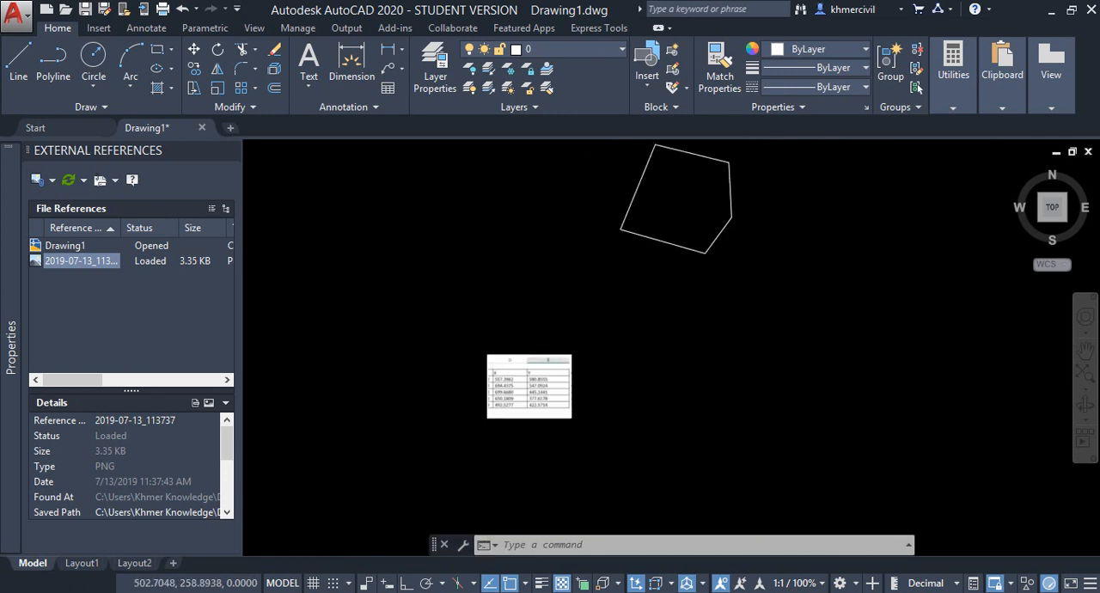
pyautogui.moveTo(585, 297); pyautogui.dragTo(594, 292, button='middle')
pyautogui.moveTo(605, 275); pyautogui.dragTo(553, 279, button='middle')
pyautogui.moveTo(469, 293)
pyautogui.mouseDown(button='middle')
pyautogui.moveTo(551, 280)
pyautogui.moveTo(483, 325)
pyautogui.mouseUp(button='middle')
pyautogui.scroll(-2, 494, 344)
pyautogui.scroll(-3, 494, 348)
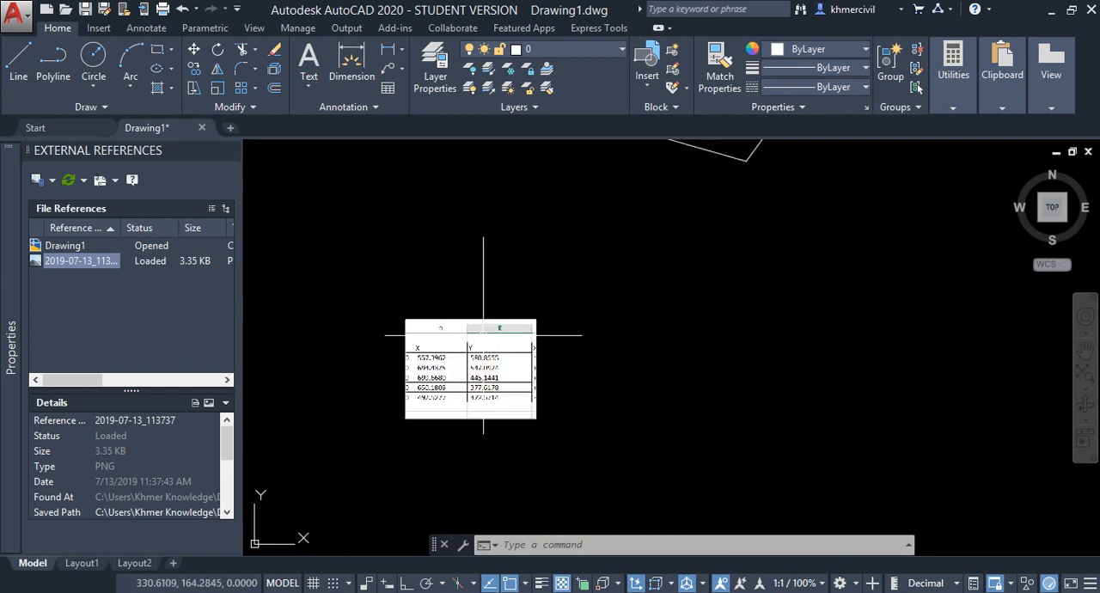
# - Switch between Excel and AutoCAD to compare the worksheet's coordinate table with the drawn outline
pyautogui.click(750, 592)
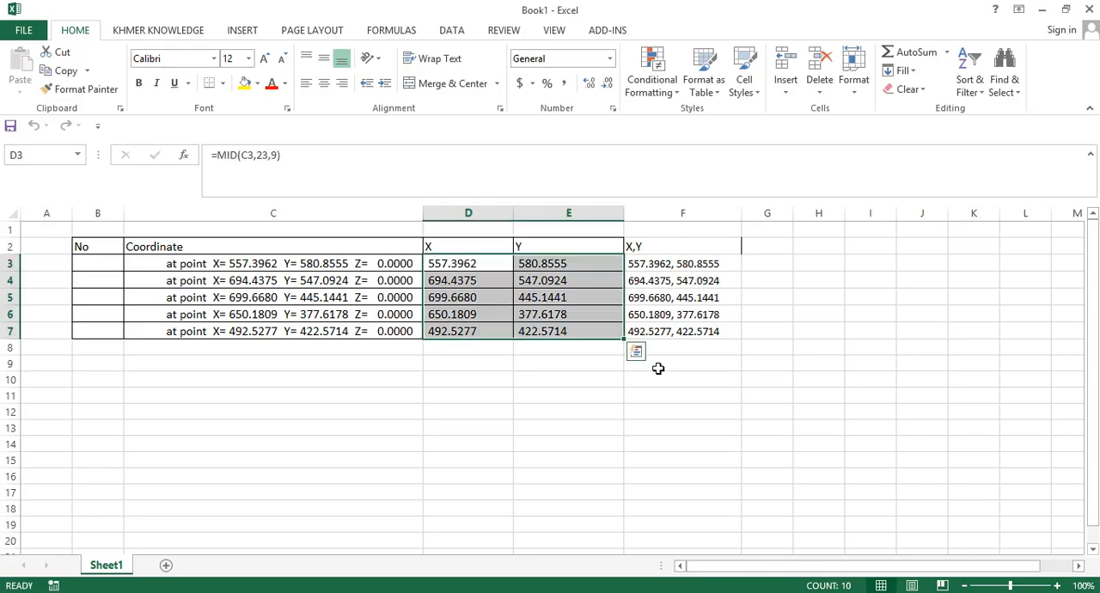
pyautogui.click(749, 592)
pyautogui.moveTo(608, 268); pyautogui.dragTo(600, 332, button='middle')
pyautogui.moveTo(636, 273)
pyautogui.mouseDown(button='middle')
pyautogui.moveTo(583, 230)
pyautogui.moveTo(614, 298)
pyautogui.mouseUp(button='middle')
pyautogui.scroll(-2, 583, 230)
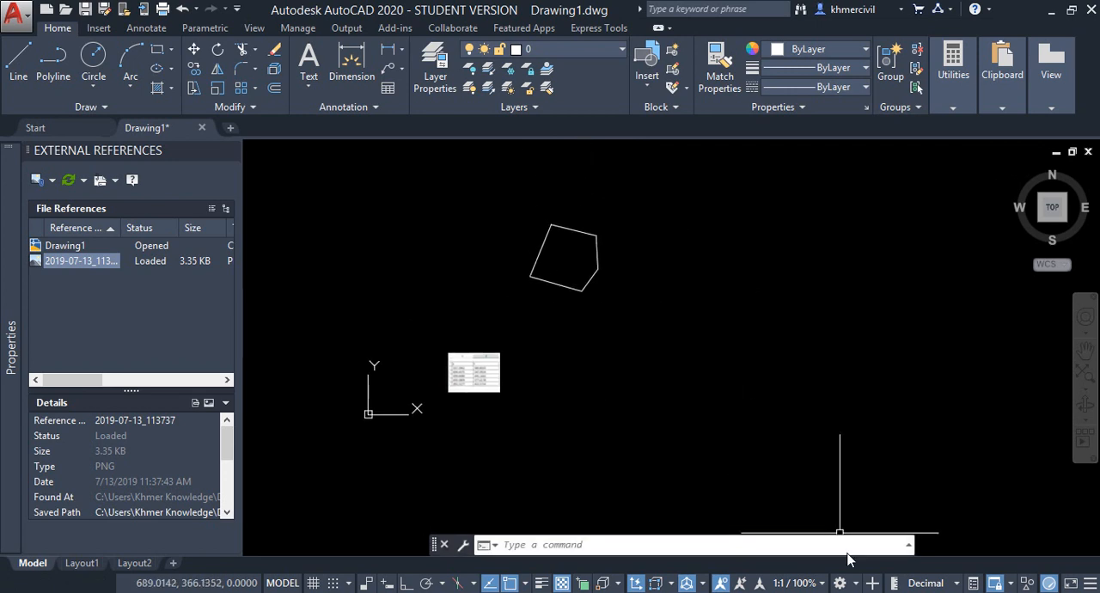
pyautogui.click(851, 591)
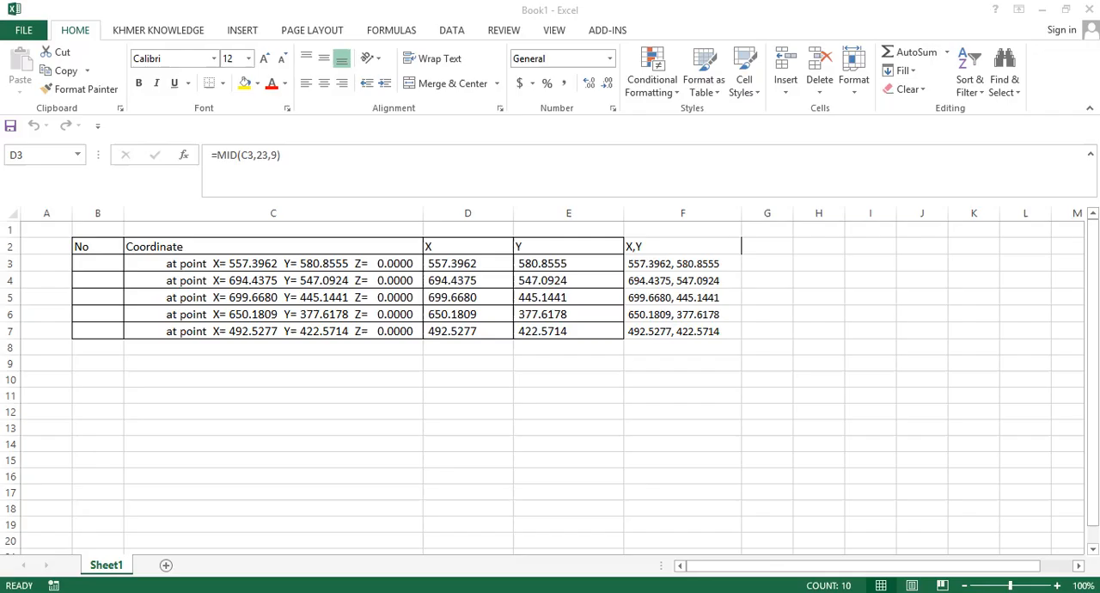
pyautogui.click(771, 300)
pyautogui.click(849, 246)
pyautogui.click(818, 368)
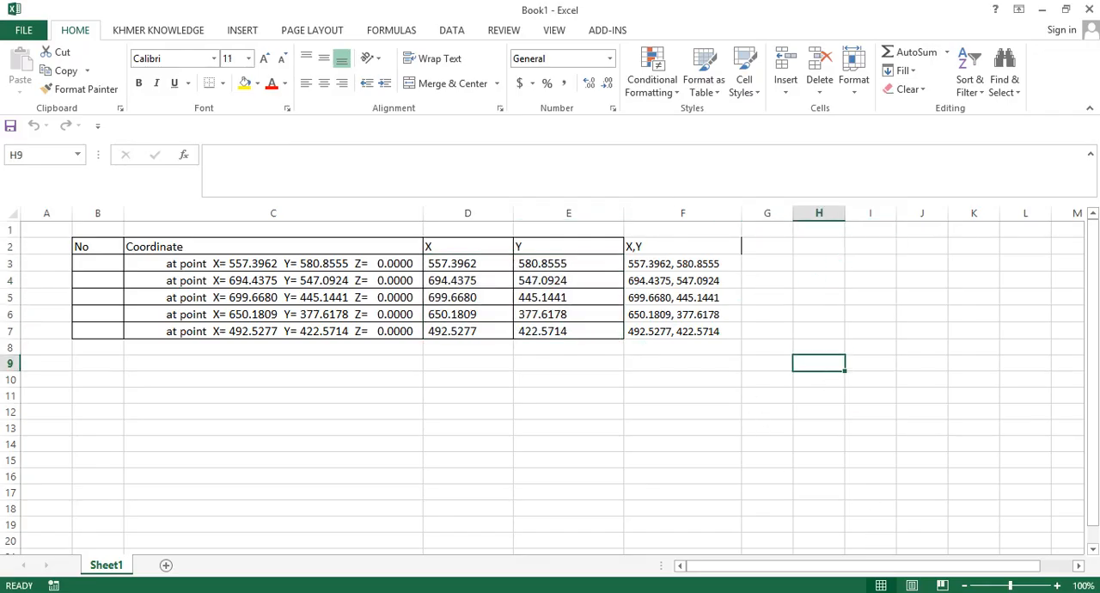
# - Switch to AutoCAD, create a new drawing and turn off its grid display
pyautogui.hotkey('alt', 'Tab')
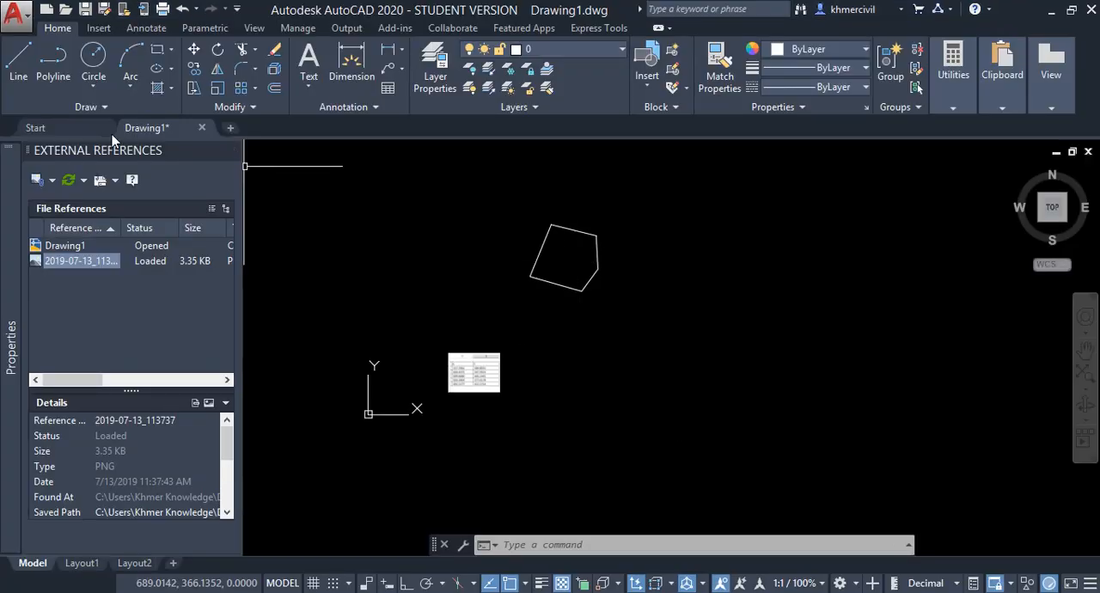
pyautogui.click(79, 129)
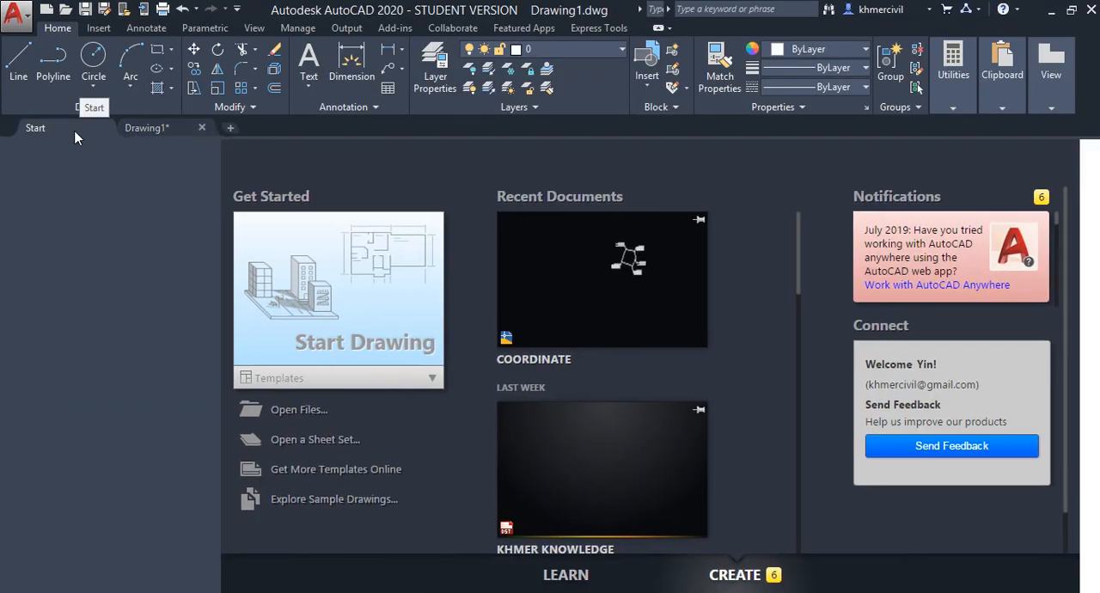
pyautogui.click(270, 271)
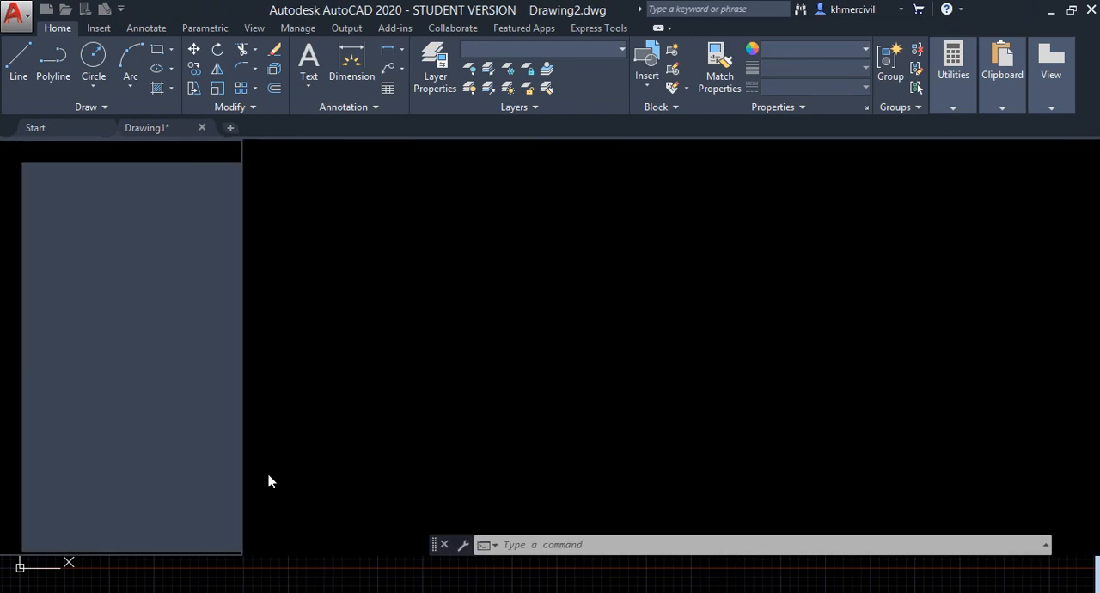
pyautogui.click(313, 583)
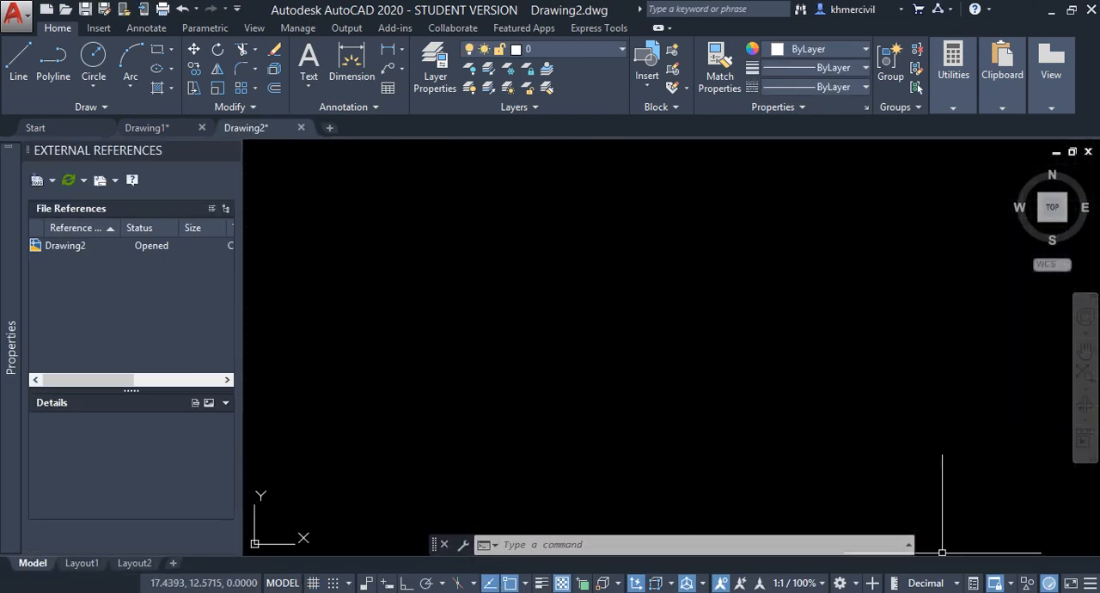
# - Switch to Excel, select the X and Y coordinate values in D3:E7 and open the Xls2Pline add-in tool
pyautogui.hotkey('alt', 'Tab')
pyautogui.click(585, 31)
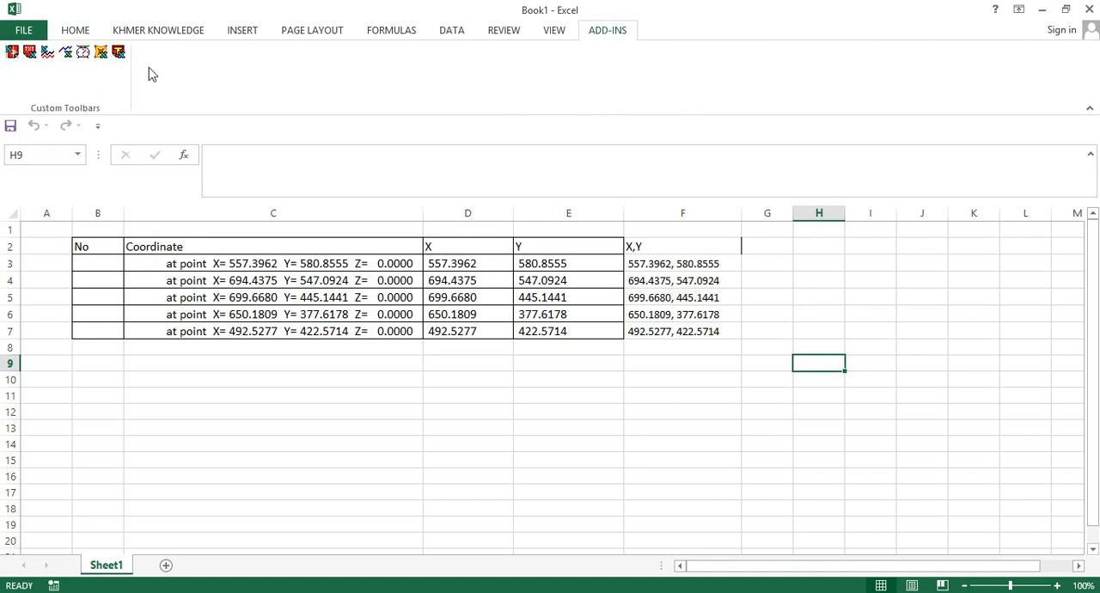
pyautogui.click(540, 400)
pyautogui.moveTo(464, 263); pyautogui.dragTo(560, 332)
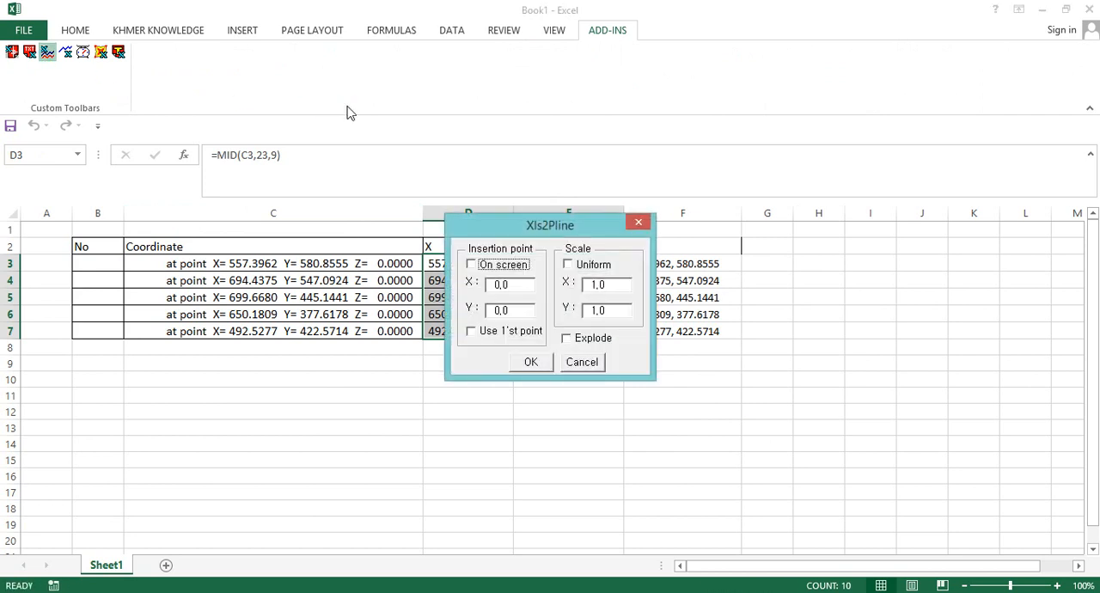
pyautogui.moveTo(507, 225); pyautogui.dragTo(762, 149)
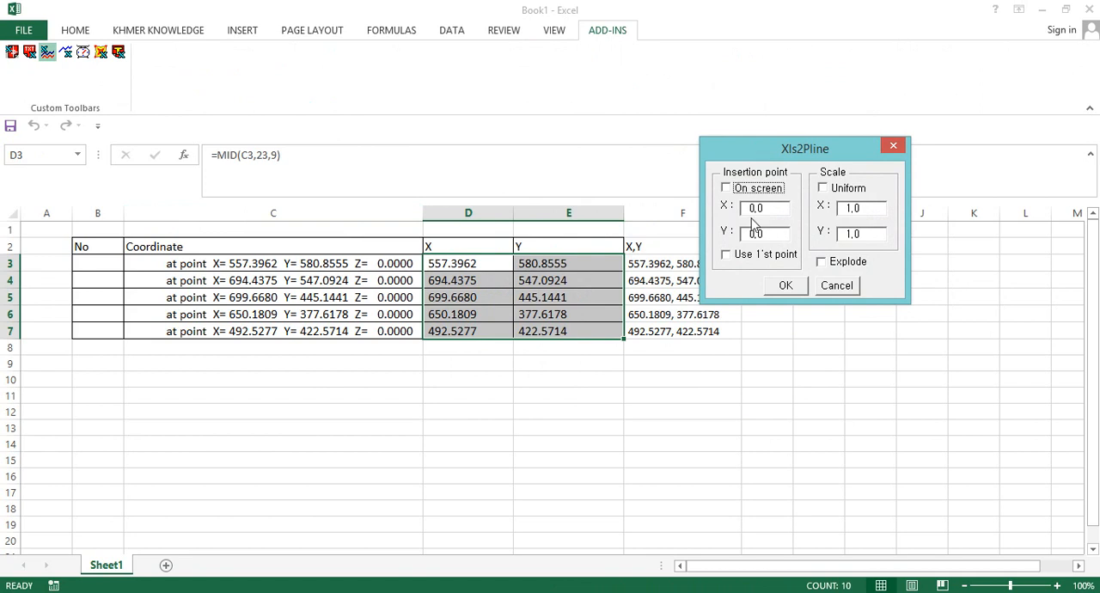
# - Set the Xls2Pline insertion point to X 557.3962, Y 580.8555, enable Use 1'st point, and generate the polyline in AutoCAD
pyautogui.press('Tab')
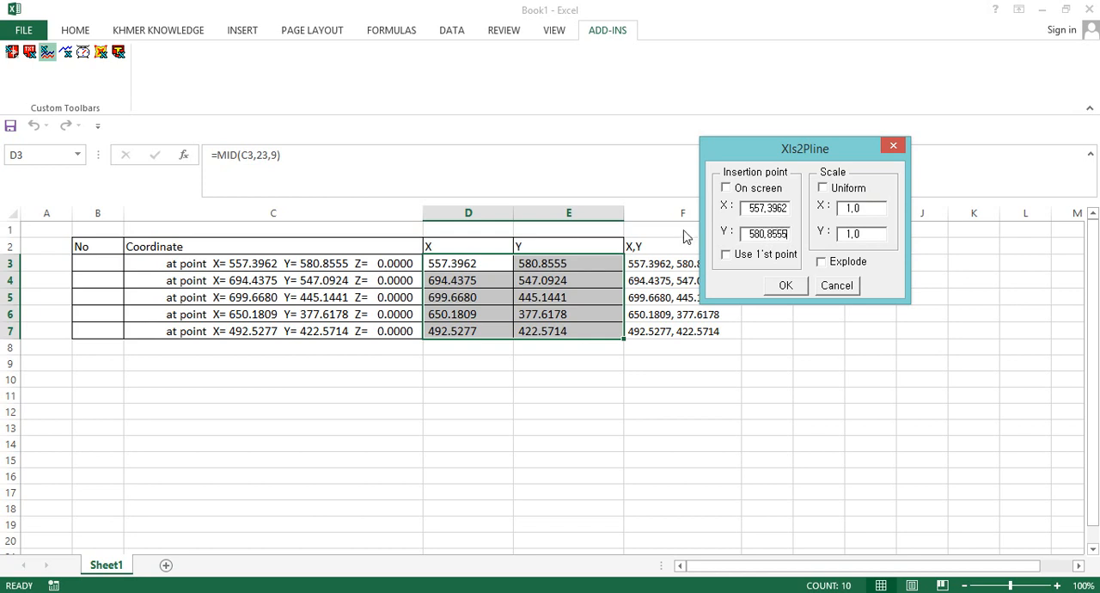
pyautogui.click(726, 260)
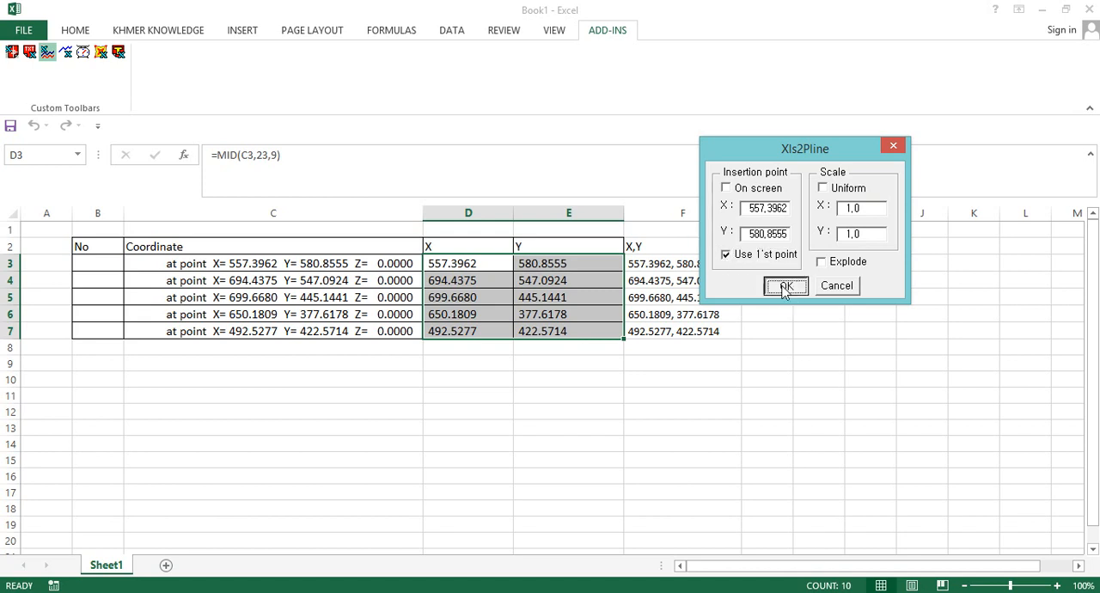
pyautogui.click(785, 287)
pyautogui.scroll(-2, 639, 278)
pyautogui.moveTo(639, 277); pyautogui.dragTo(510, 313, button='middle')
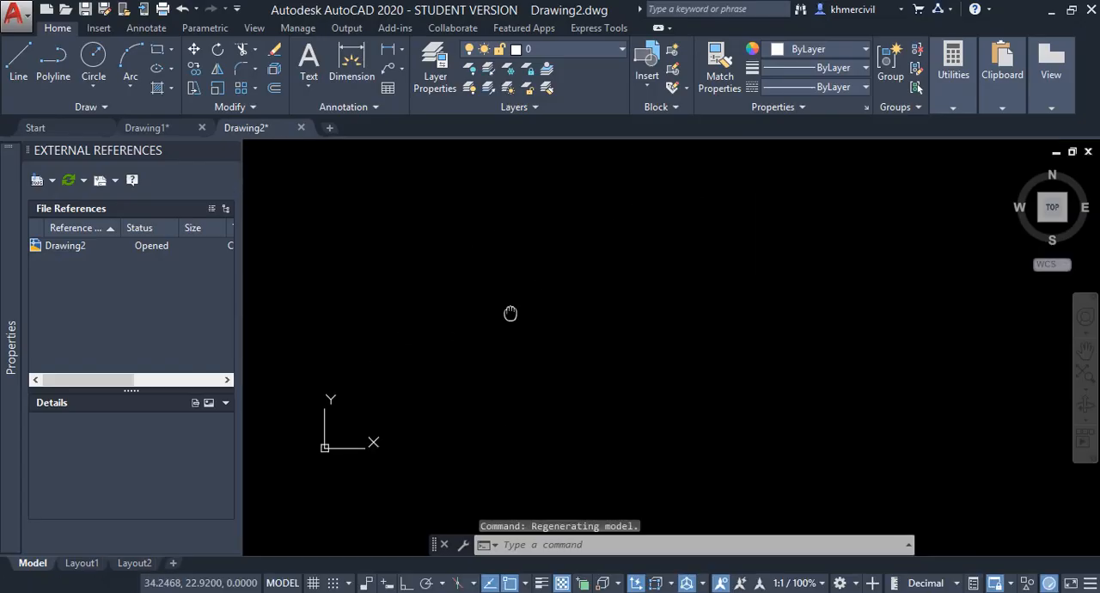
pyautogui.middleClick(545, 278)
pyautogui.middleClick(545, 277)
pyautogui.scroll(-5, 569, 266)
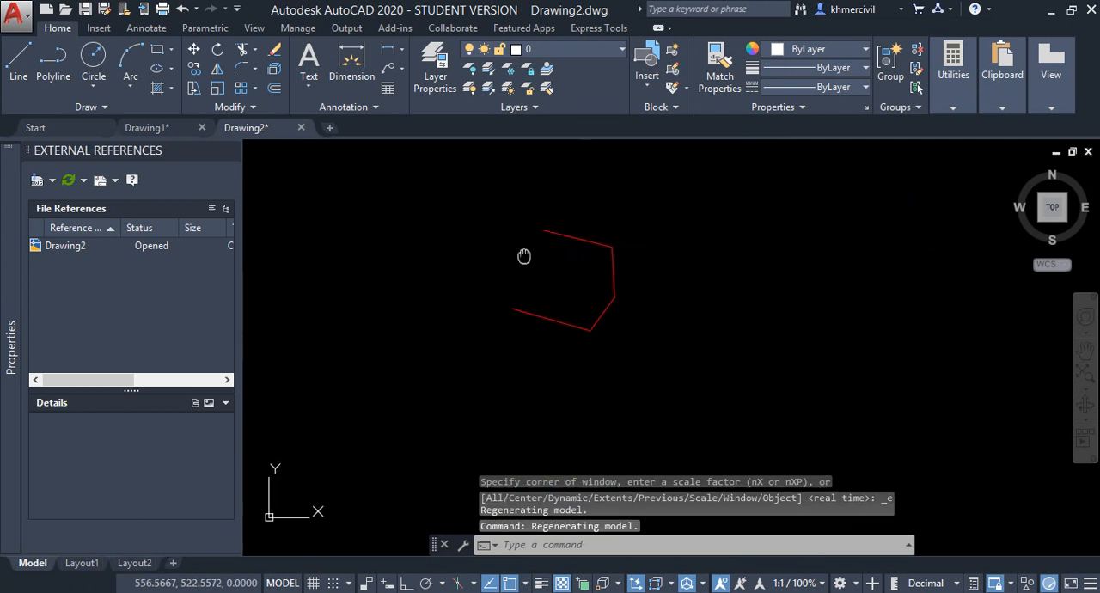
# - Compare with the outline in Drawing1, and in Drawing2 draw a line between the open ends of the red polyline
pyautogui.click(167, 129)
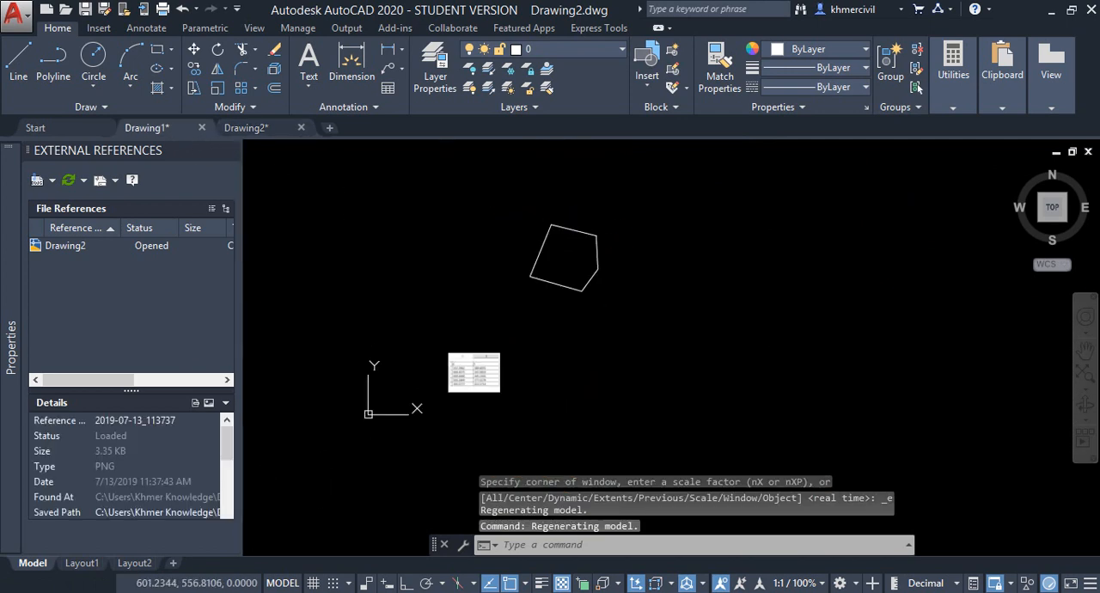
pyautogui.click(247, 127)
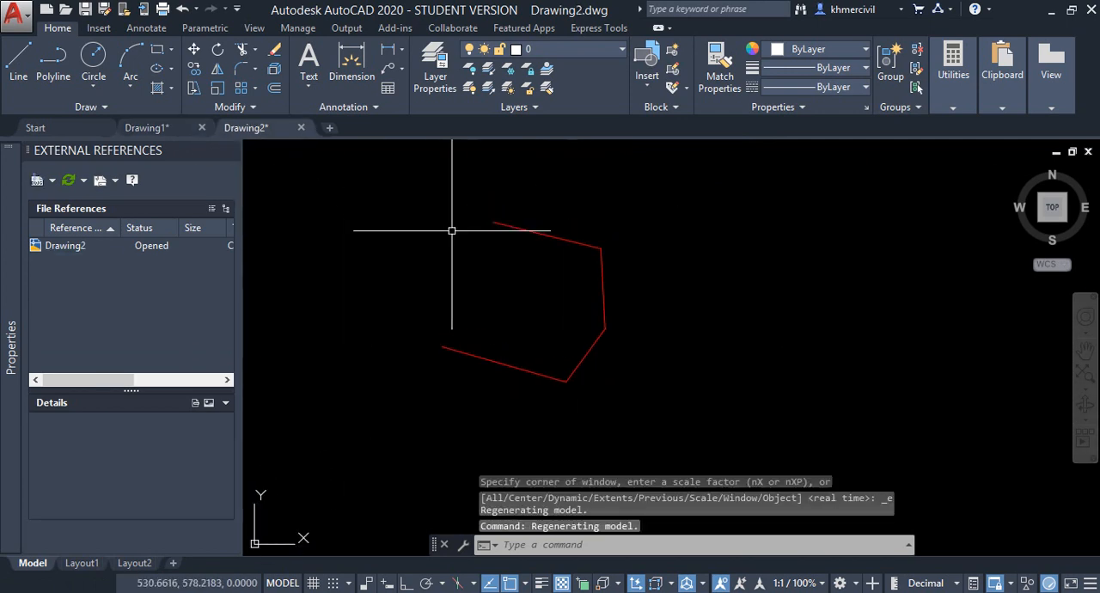
pyautogui.write('l')
pyautogui.press('Return')
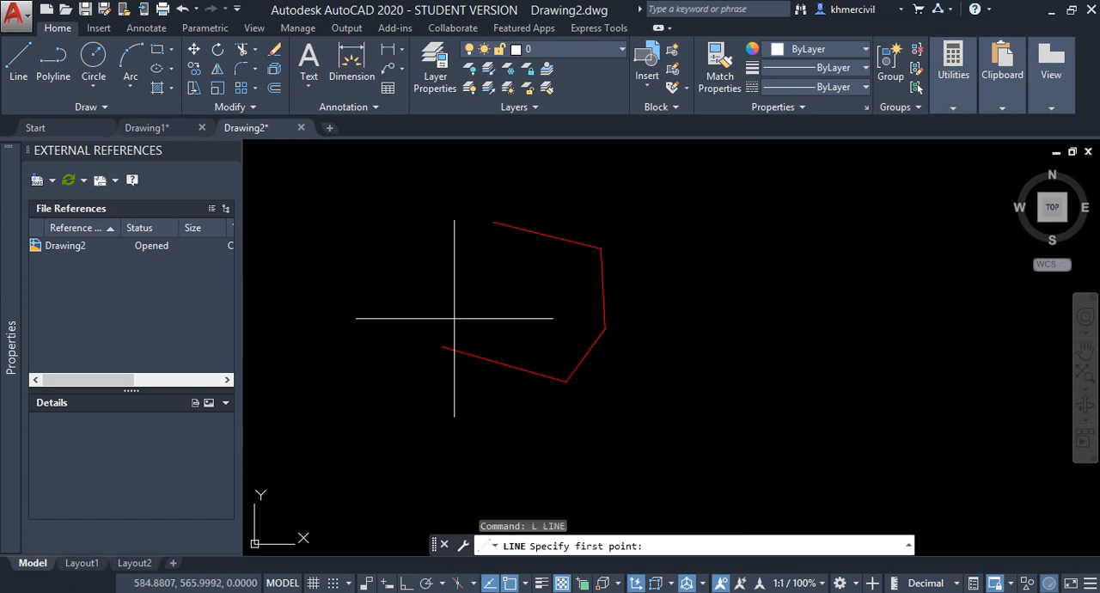
pyautogui.click(441, 346)
pyautogui.click(492, 222)
pyautogui.press('Return')
# - Join the closing line and the red polyline into a single polyline
pyautogui.moveTo(440, 278); pyautogui.dragTo(481, 250, button='middle')
pyautogui.click(710, 388)
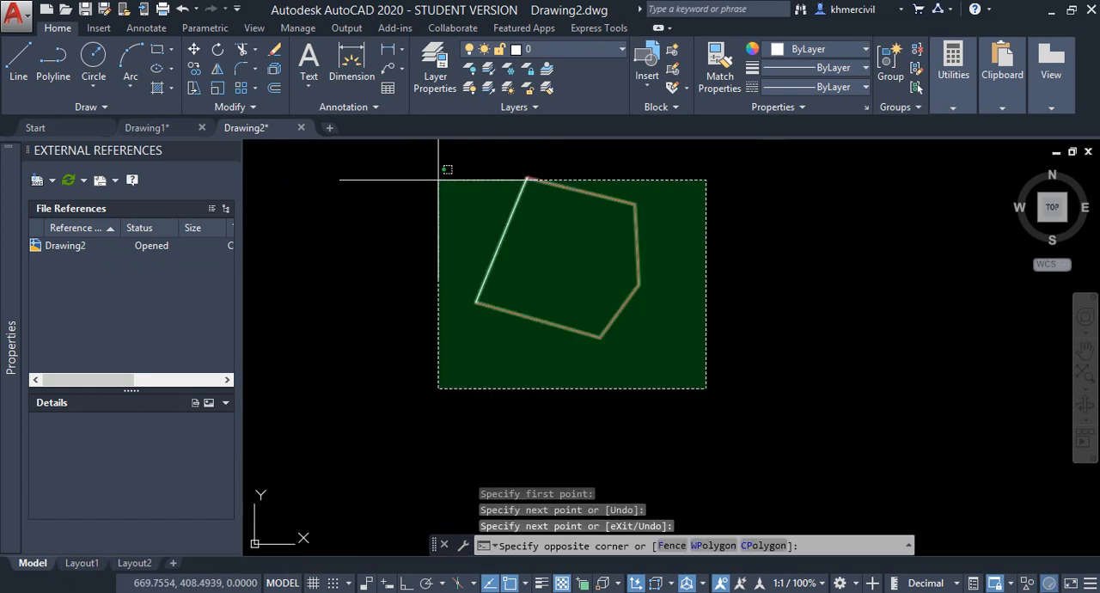
pyautogui.click(443, 173)
pyautogui.write('j')
pyautogui.press('Return')
pyautogui.moveTo(553, 198); pyautogui.dragTo(533, 209, button='middle')
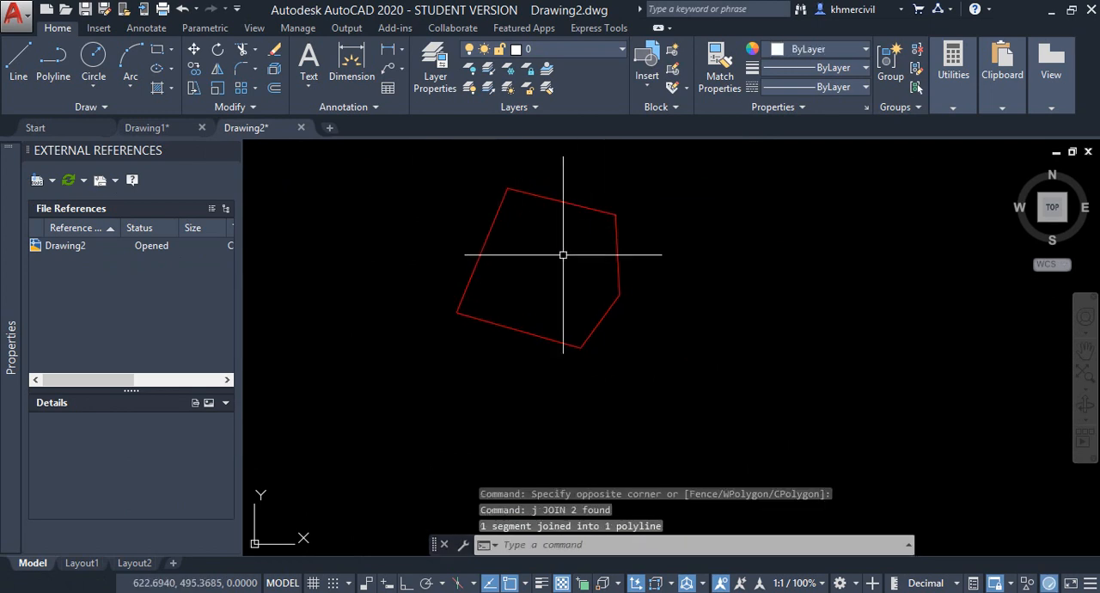
# - Load the COORN application from the LISP folder with APPLOAD
pyautogui.write('ap')
pyautogui.press('Return')
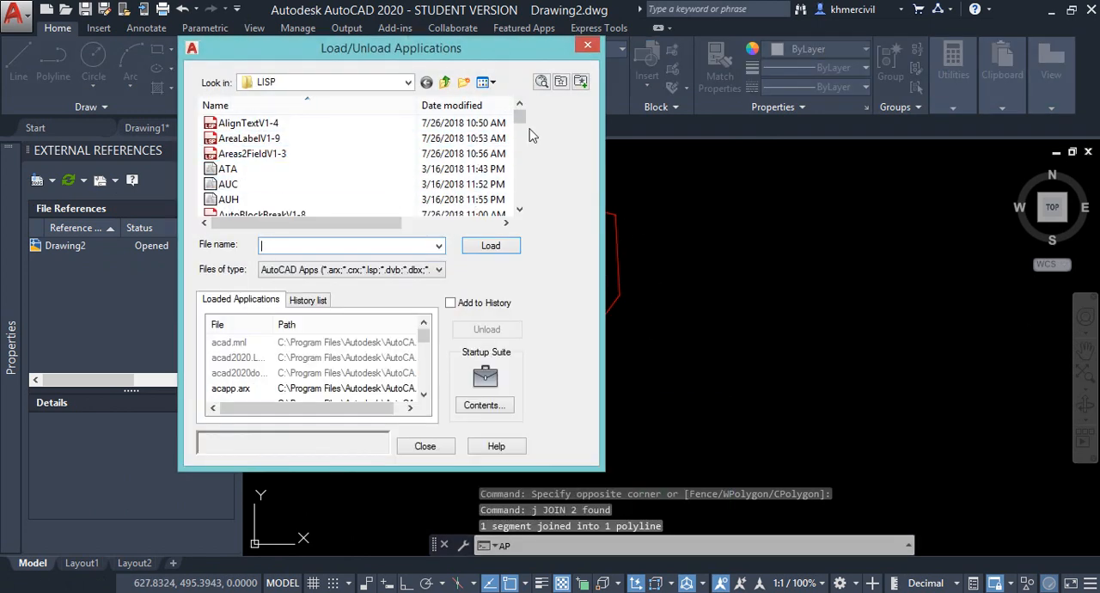
pyautogui.moveTo(523, 116)
pyautogui.mouseDown()
pyautogui.moveTo(522, 214)
pyautogui.moveTo(521, 134)
pyautogui.mouseUp()
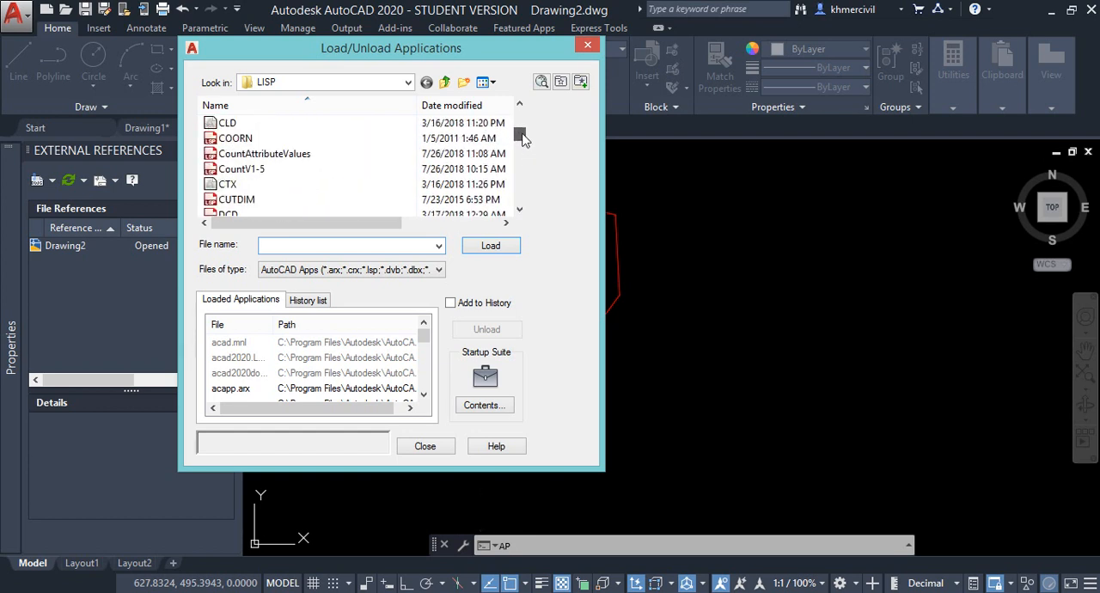
pyautogui.doubleClick(266, 138)
pyautogui.click(491, 246)
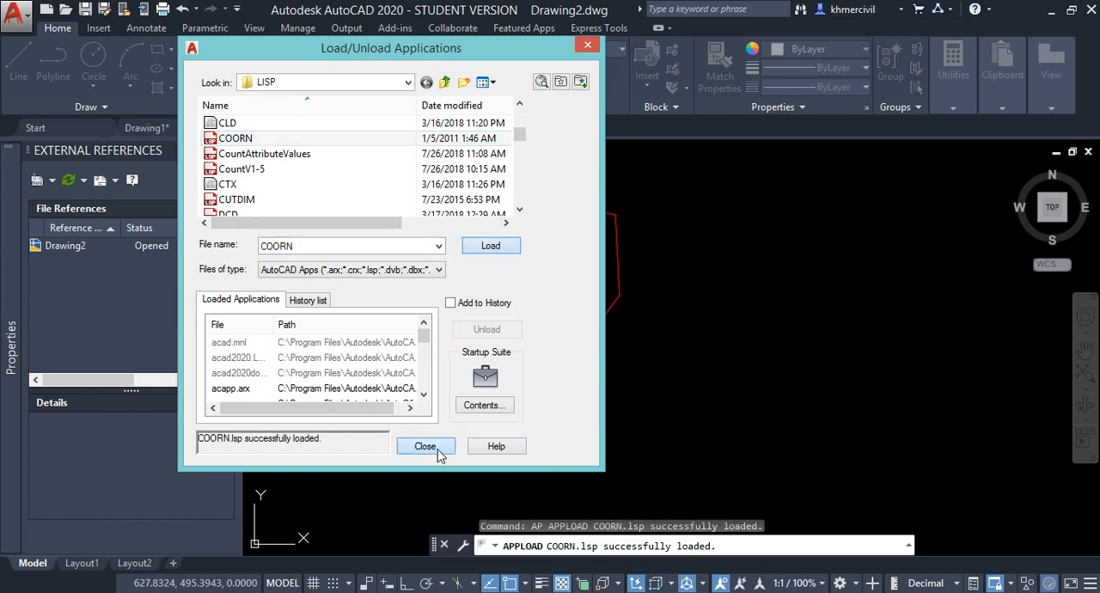
pyautogui.click(424, 446)
pyautogui.moveTo(660, 340); pyautogui.dragTo(594, 330, button='middle')
pyautogui.write('A')
pyautogui.press('BackSpace')
pyautogui.write('COOR')
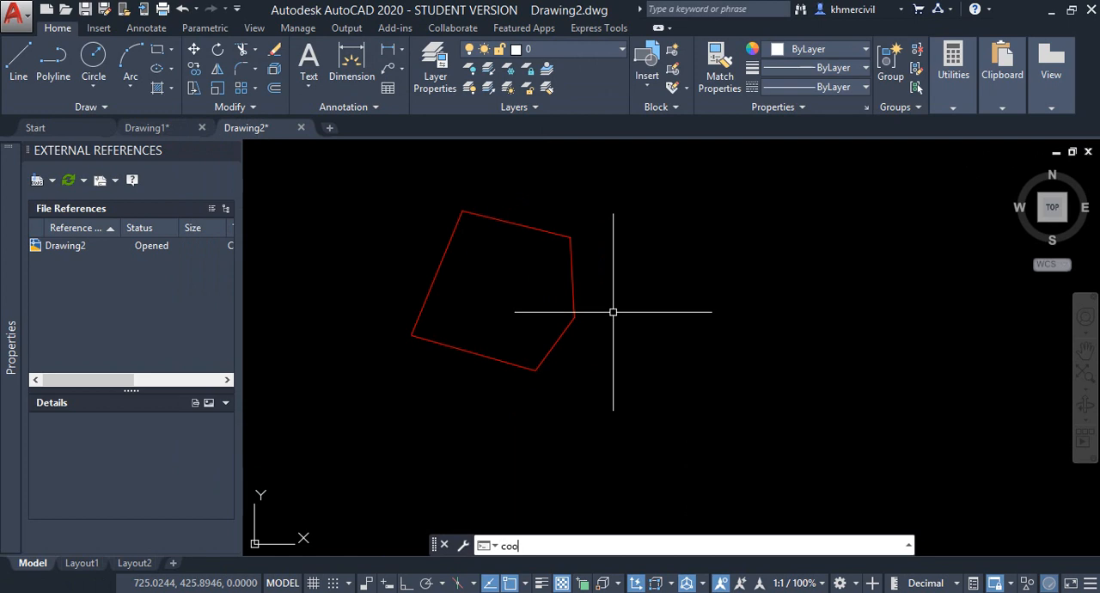
pyautogui.press('Return')
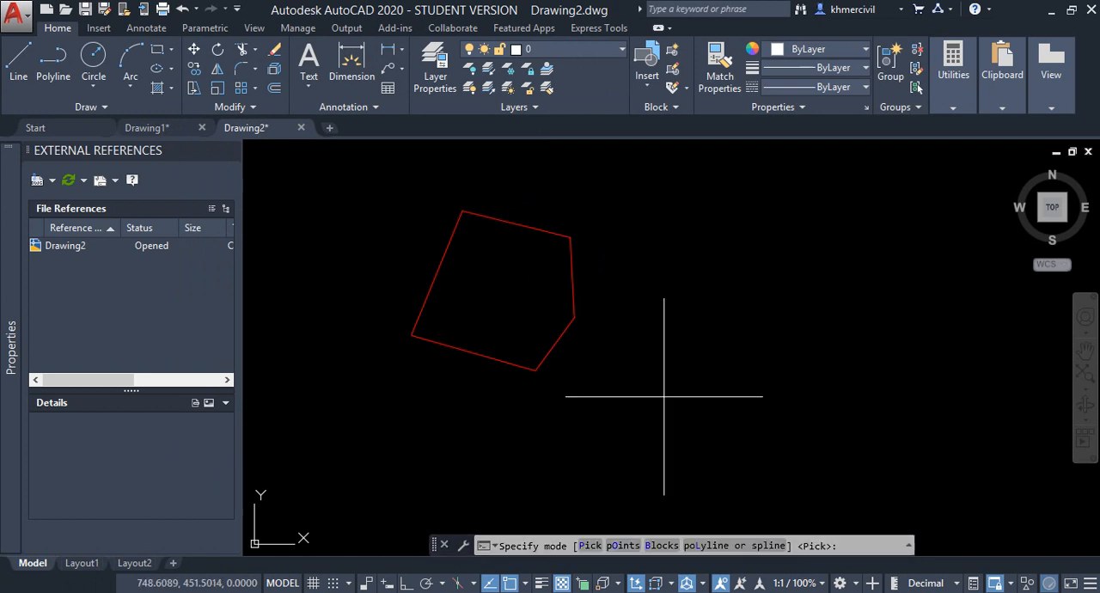
pyautogui.press('Escape')
# - Turn on dynamic input and run COOR in polyline mode on the red outline, saving its coordinates to Excel
pyautogui.press('F12')
pyautogui.write('co')
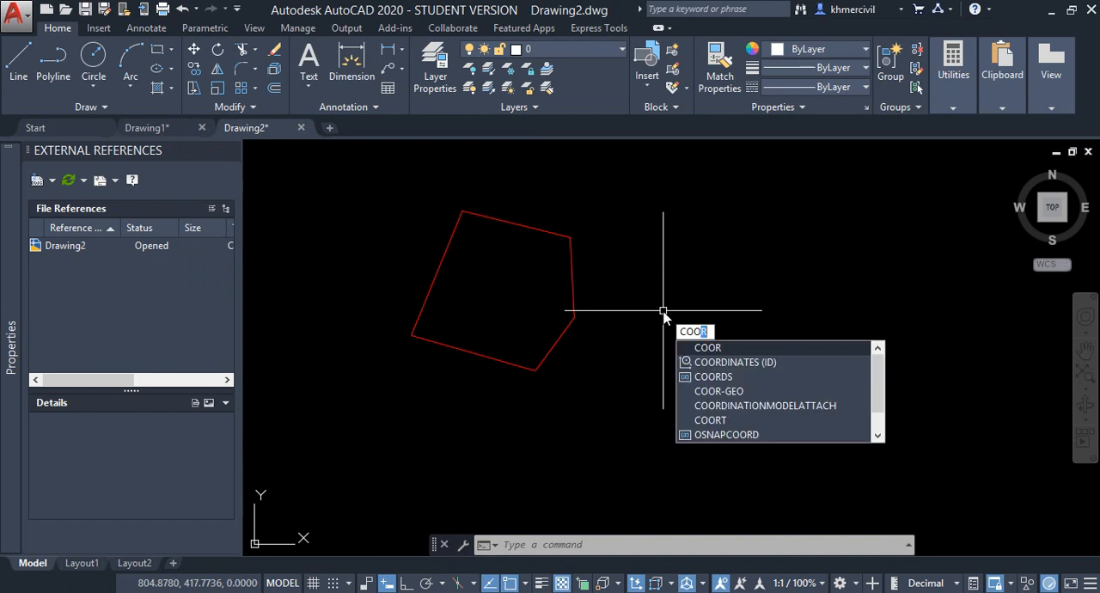
pyautogui.click(710, 348)
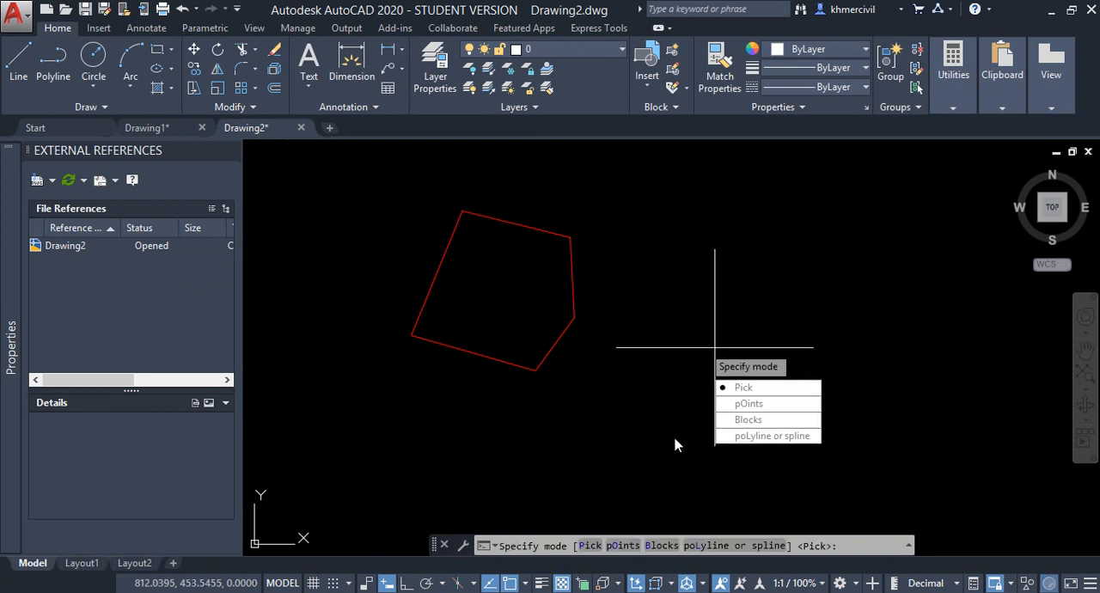
pyautogui.click(757, 436)
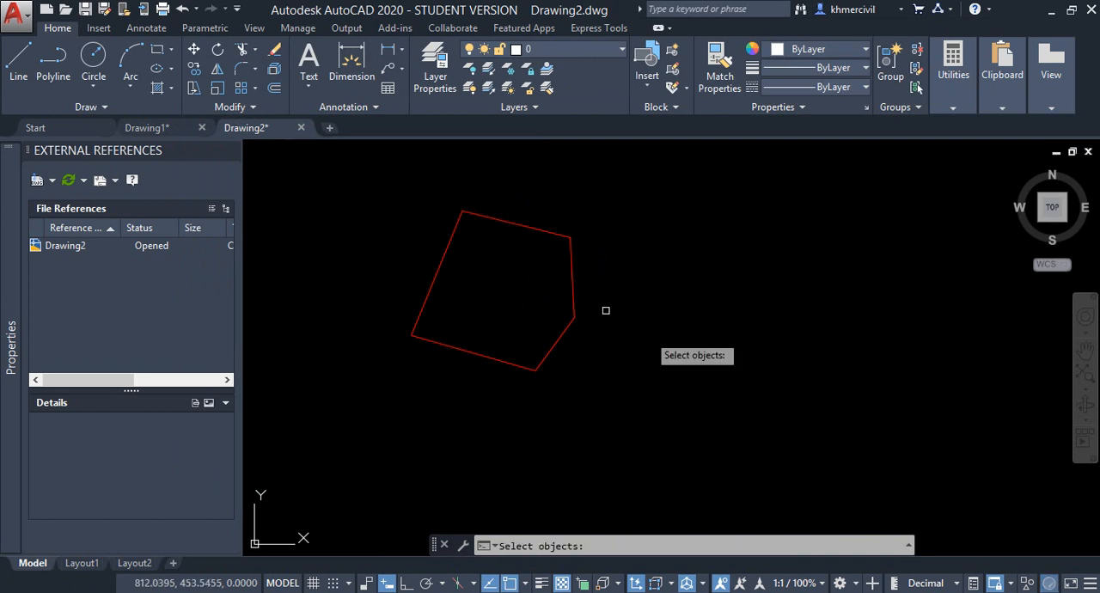
pyautogui.click(575, 277)
pyautogui.press('Return')
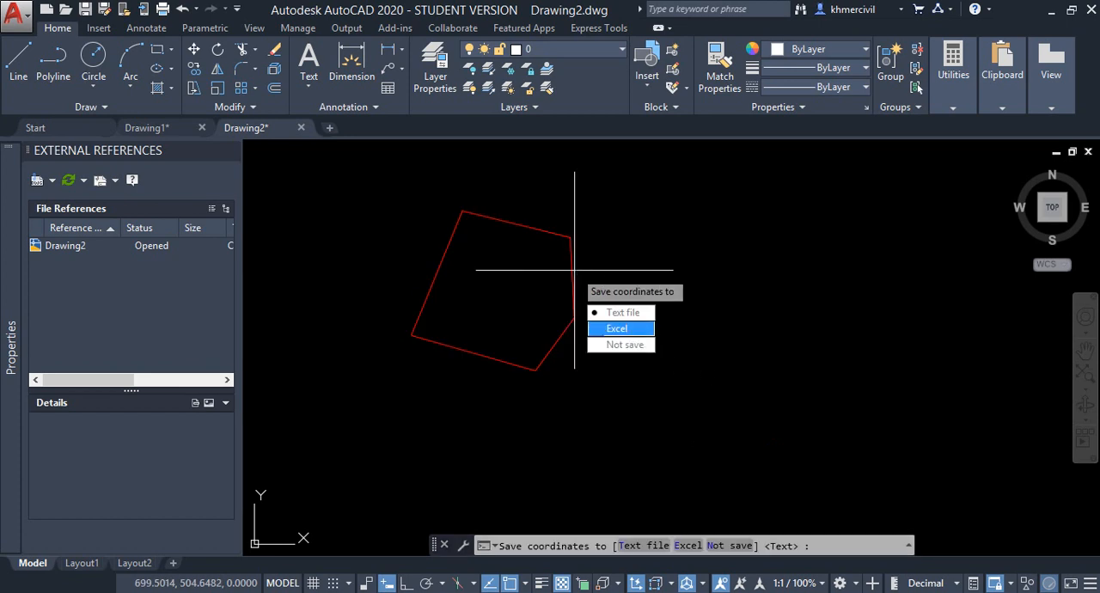
pyautogui.click(619, 327)
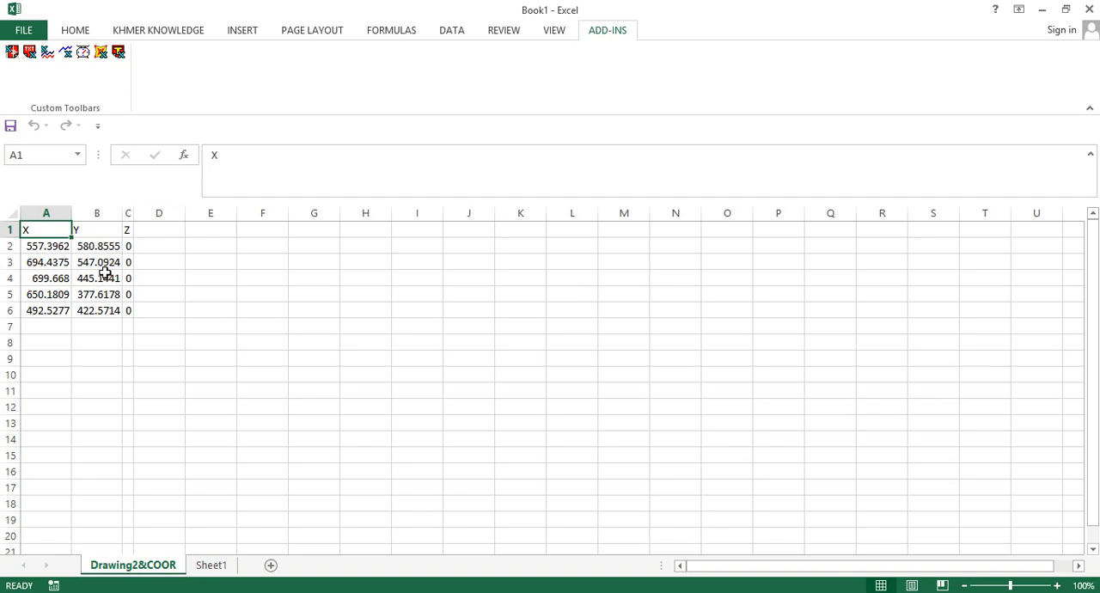
# - Widen columns A and C of the exported coordinate sheet in Excel
pyautogui.click(81, 270)
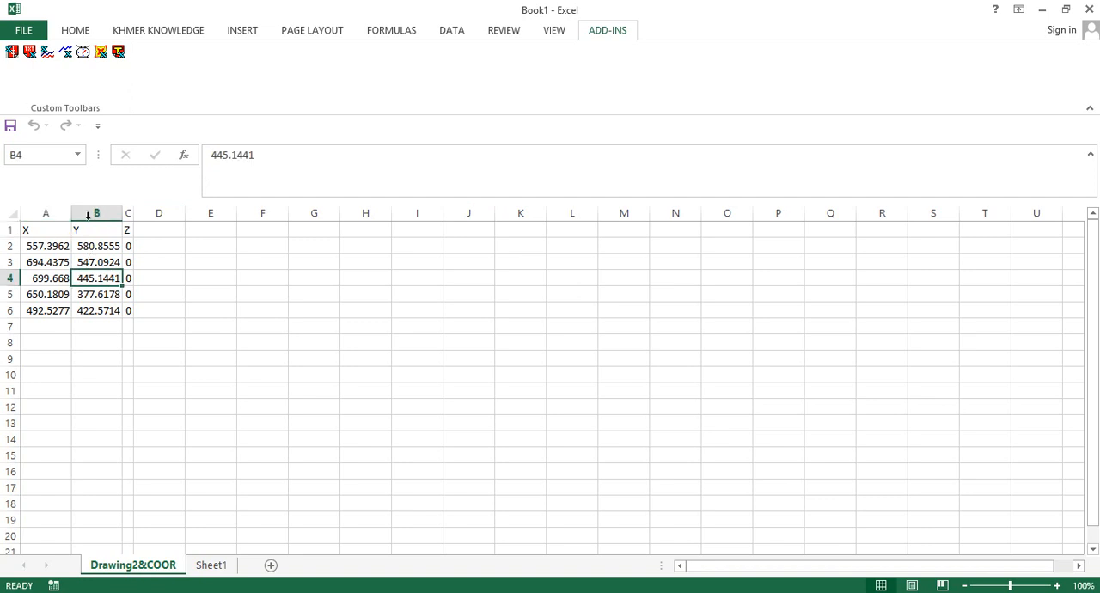
pyautogui.moveTo(67, 216); pyautogui.dragTo(310, 212)
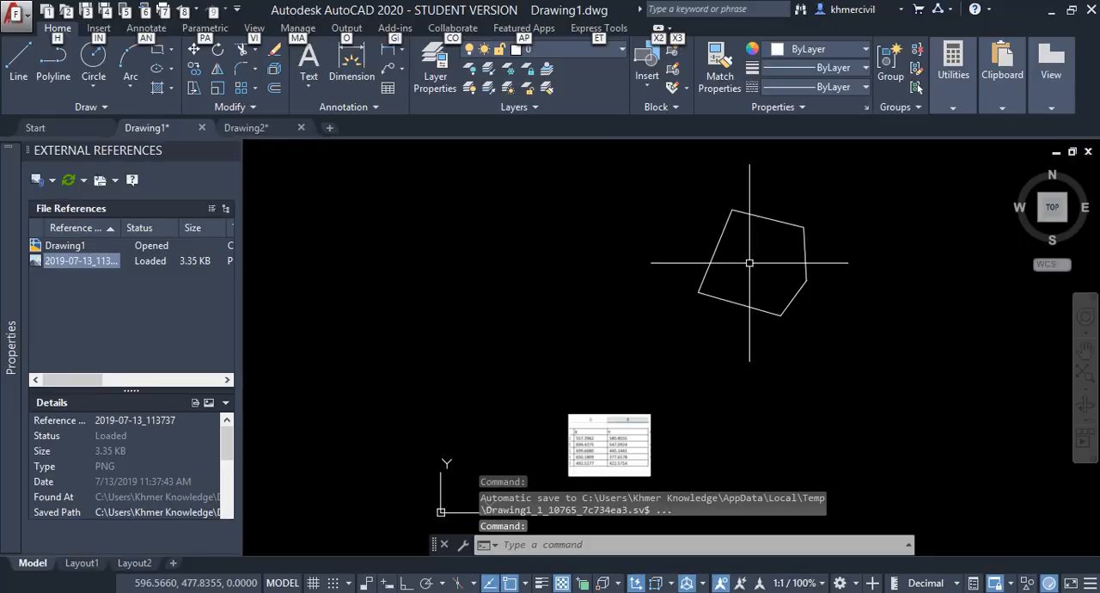
# - Examine the attached coordinate table image and the white outline in Drawing1 in AutoCAD
pyautogui.scroll(5, 555, 269)
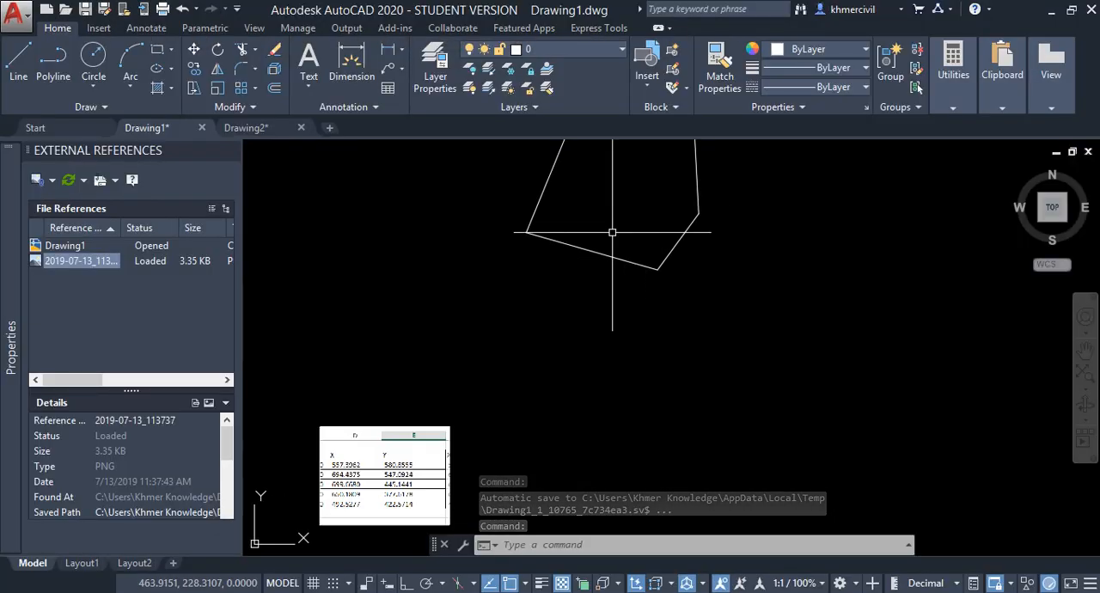
pyautogui.scroll(4, 533, 254)
pyautogui.scroll(-4, 744, 324)
pyautogui.scroll(-2, 990, 292)
pyautogui.moveTo(981, 286); pyautogui.dragTo(749, 246, button='middle')
pyautogui.scroll(2, 709, 267)
pyautogui.moveTo(736, 305); pyautogui.dragTo(724, 228, button='middle')
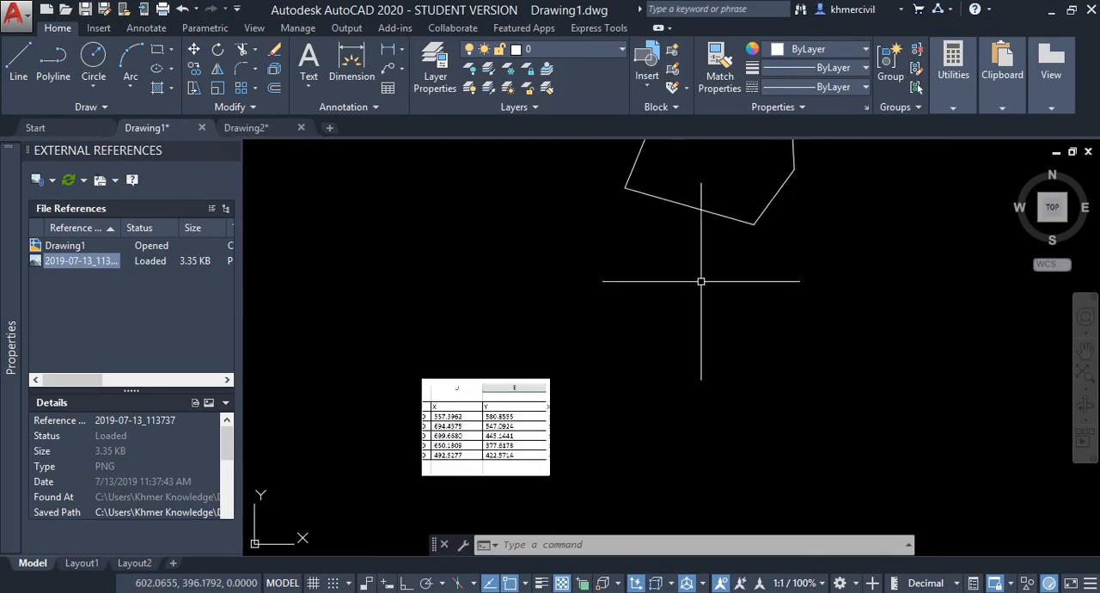
pyautogui.scroll(2, 516, 386)
pyautogui.scroll(2, 464, 296)
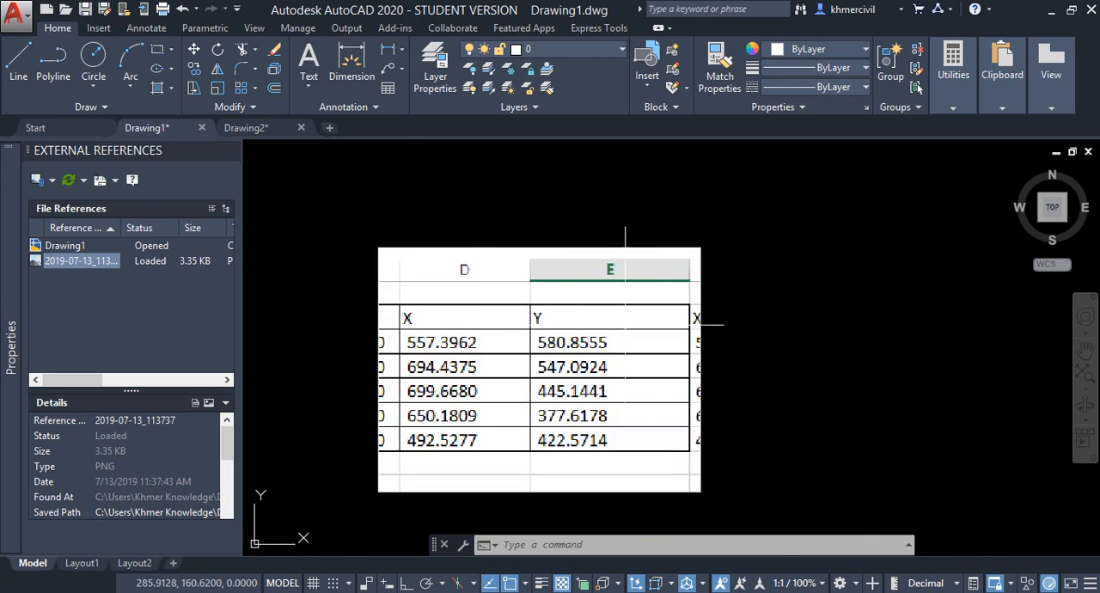
pyautogui.moveTo(721, 398); pyautogui.dragTo(744, 346, button='middle')
pyautogui.scroll(-2, 758, 290)
pyautogui.moveTo(746, 295); pyautogui.dragTo(481, 407, button='middle')
pyautogui.scroll(-3, 706, 261)
pyautogui.moveTo(708, 233); pyautogui.dragTo(620, 261, button='middle')
pyautogui.scroll(4, 619, 262)
pyautogui.moveTo(541, 236); pyautogui.dragTo(700, 194, button='middle')
pyautogui.moveTo(657, 261)
pyautogui.mouseDown(button='middle')
pyautogui.moveTo(603, 305)
pyautogui.moveTo(702, 241)
pyautogui.moveTo(513, 253)
pyautogui.moveTo(574, 238)
pyautogui.moveTo(562, 265)
pyautogui.mouseUp(button='middle')
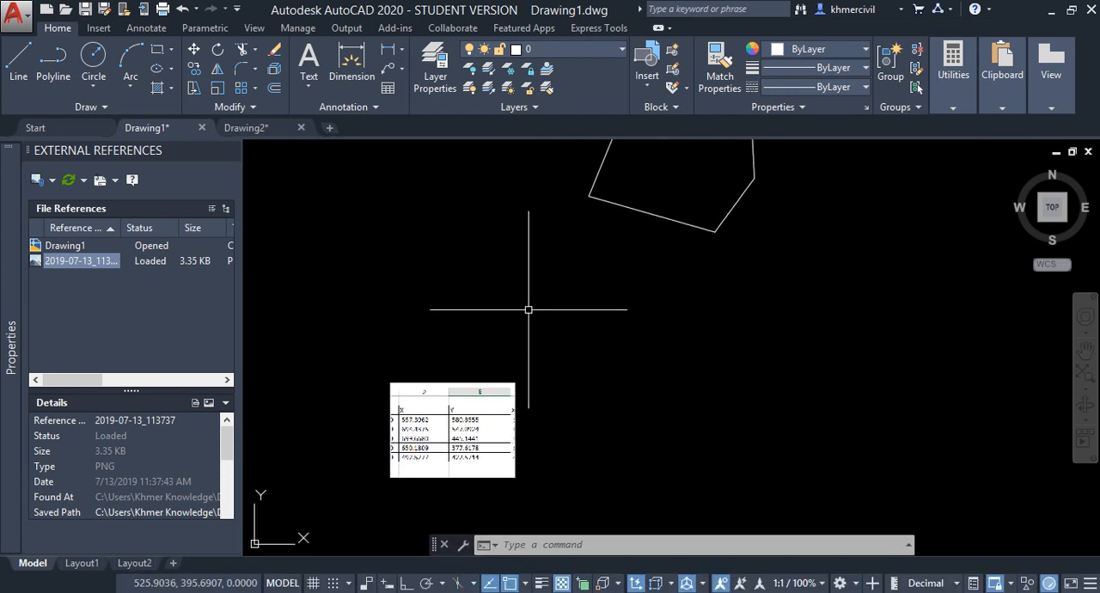
pyautogui.scroll(4, 506, 367)
pyautogui.moveTo(505, 368)
pyautogui.mouseDown(button='middle')
pyautogui.moveTo(644, 162)
pyautogui.moveTo(798, 167)
pyautogui.moveTo(828, 261)
pyautogui.moveTo(861, 258)
pyautogui.mouseUp(button='middle')
# - Switch to the browser and look through the uploads on the Khmer Knowledge YouTube channel
pyautogui.click(807, 591)
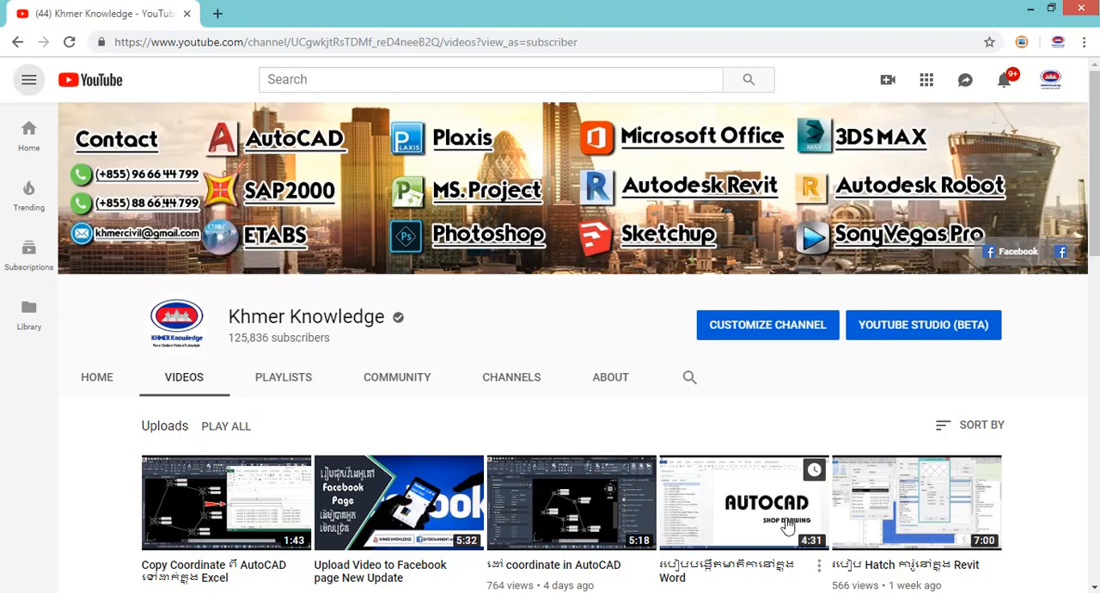
pyautogui.scroll(-1, 926, 347)
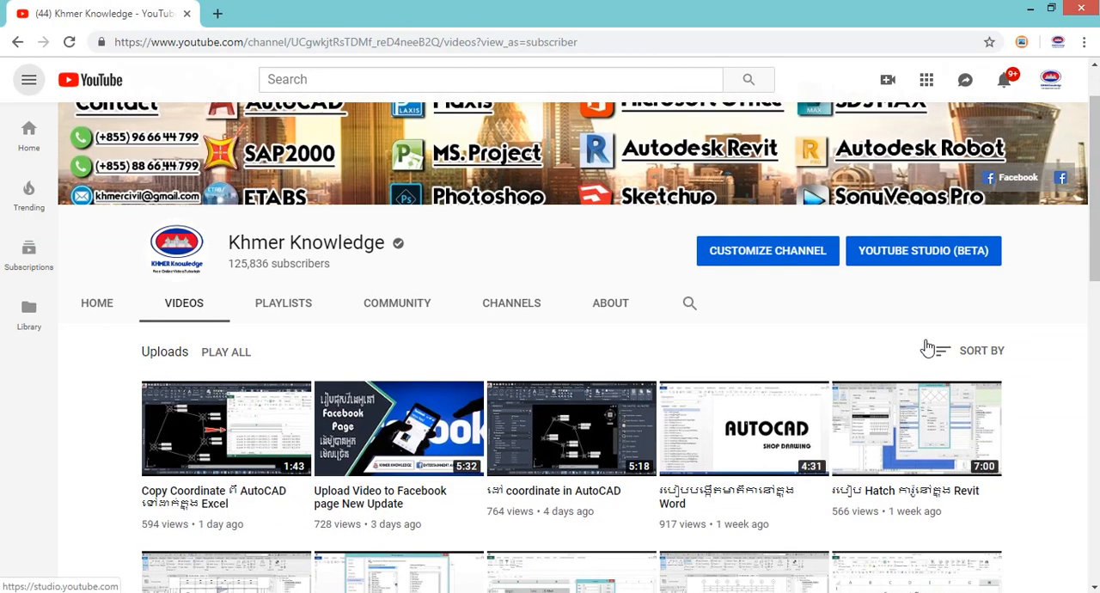